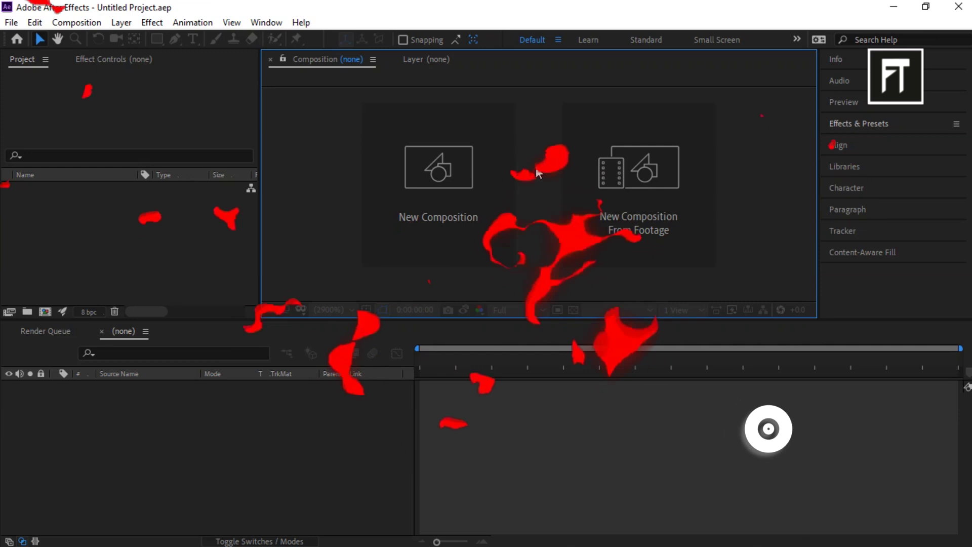
Create a new 2000×300 composition, Comp 1
click(436, 182)
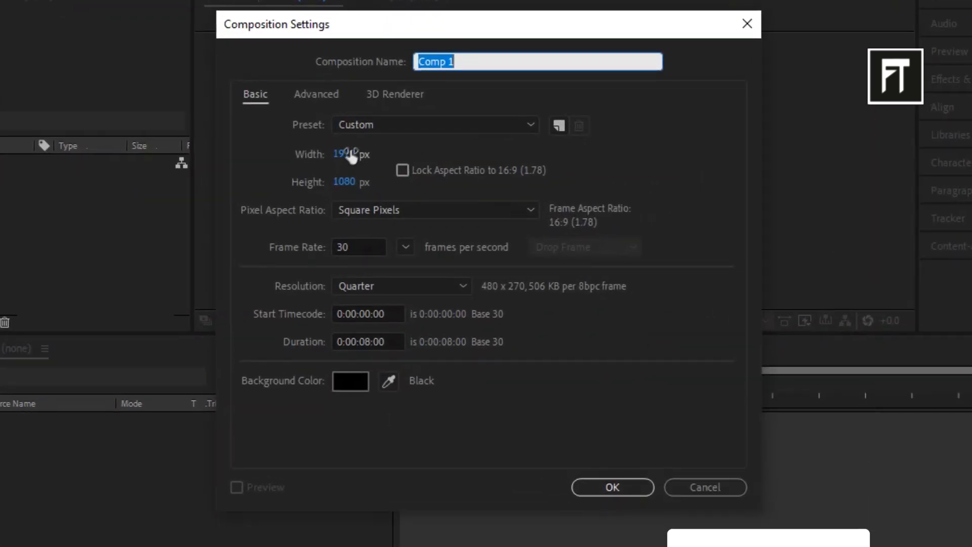
click(349, 154)
text(2000)
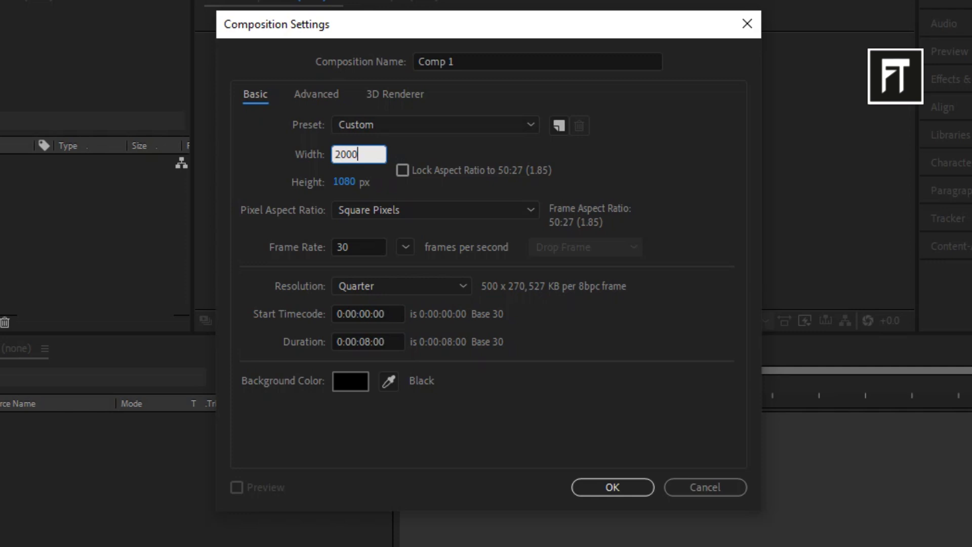
click(344, 182)
text(300)
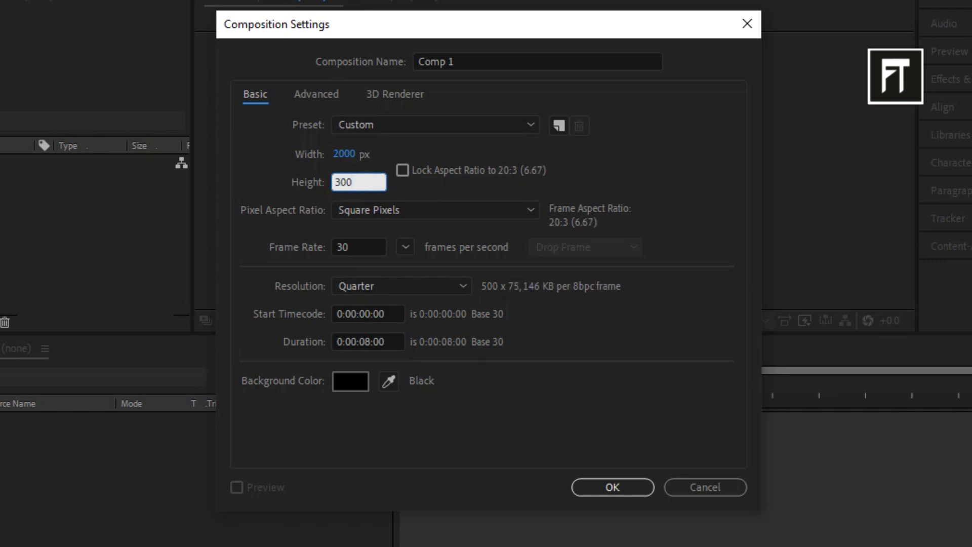
click(499, 352)
click(612, 487)
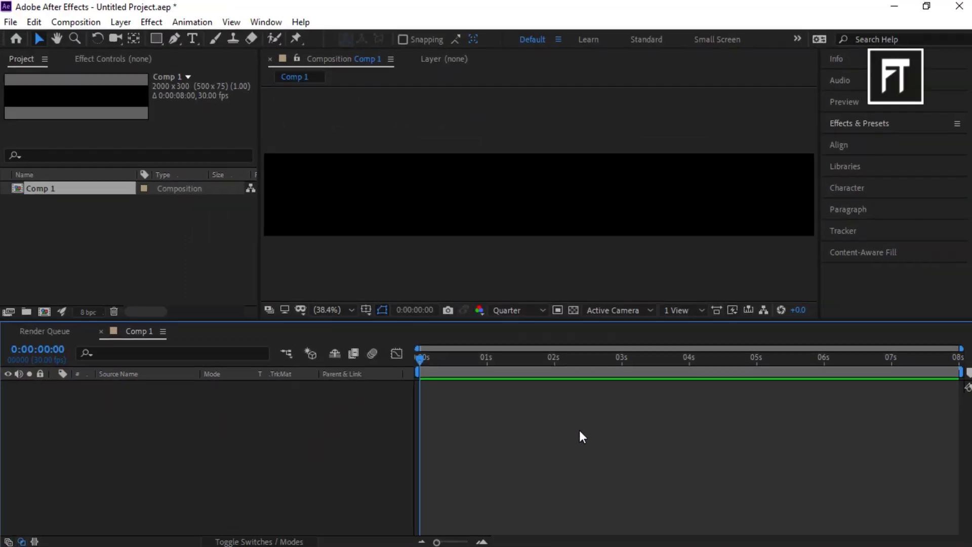
Add a 'kinetic typography' text layer centred horizontally and vertically in the comp
right_click(220, 465)
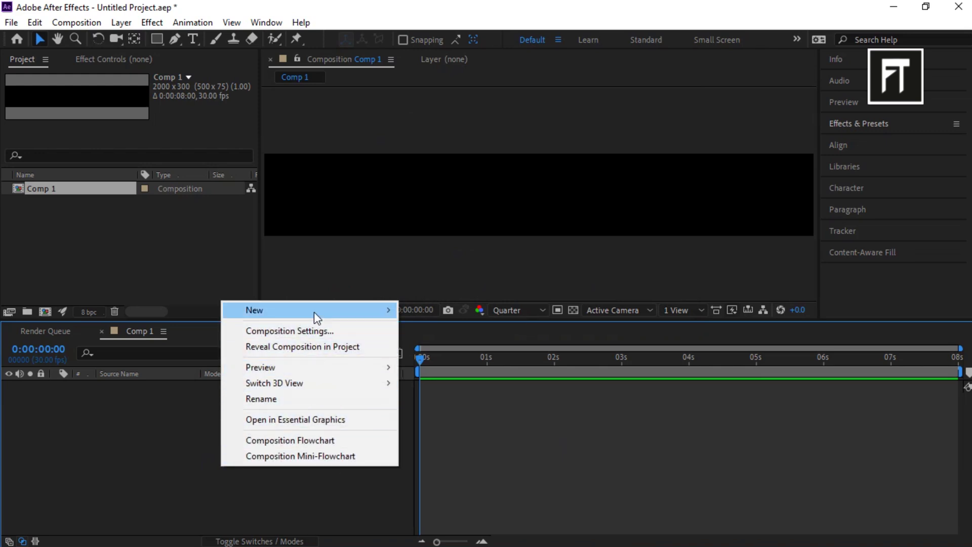
mouse_move(314, 312)
click(430, 332)
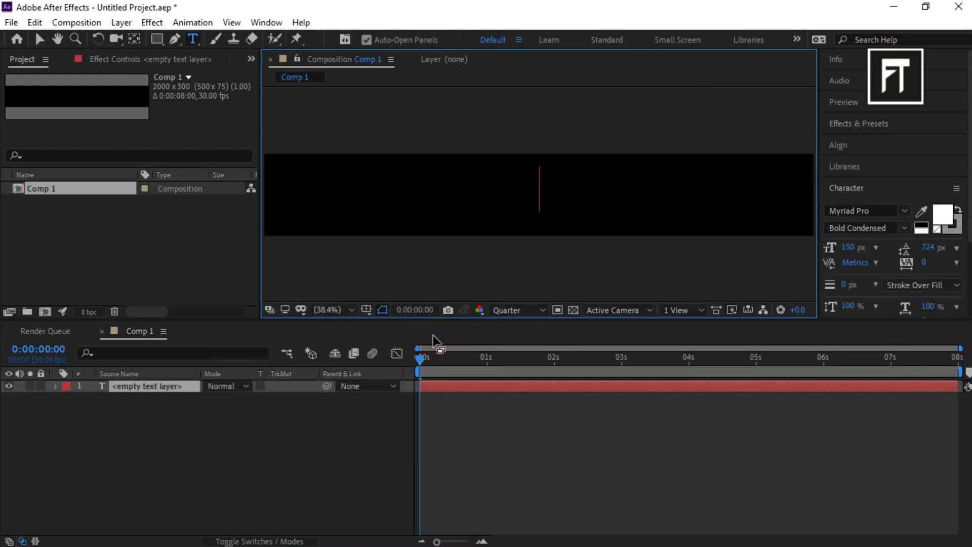
text(kinetic typography)
key(KP_Enter)
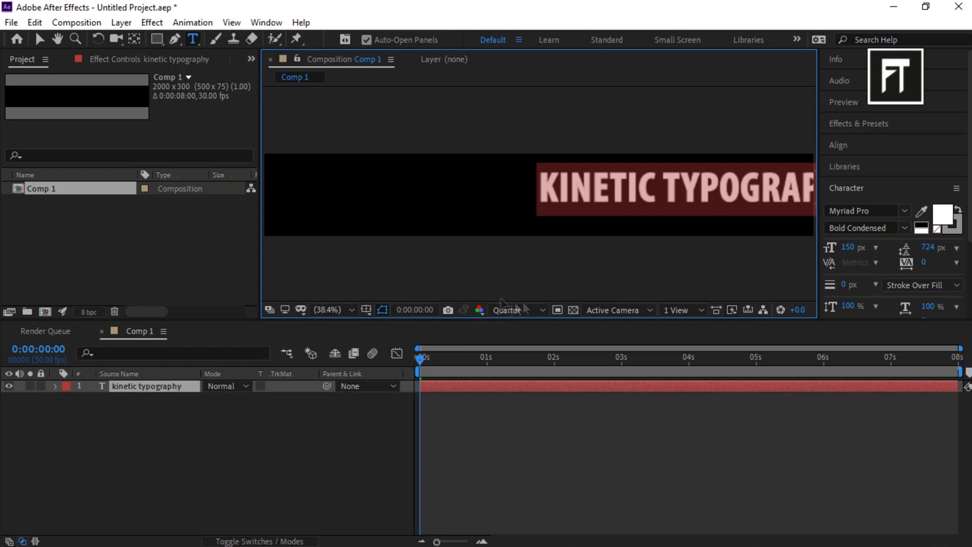
click(838, 145)
click(858, 181)
click(932, 181)
click(244, 423)
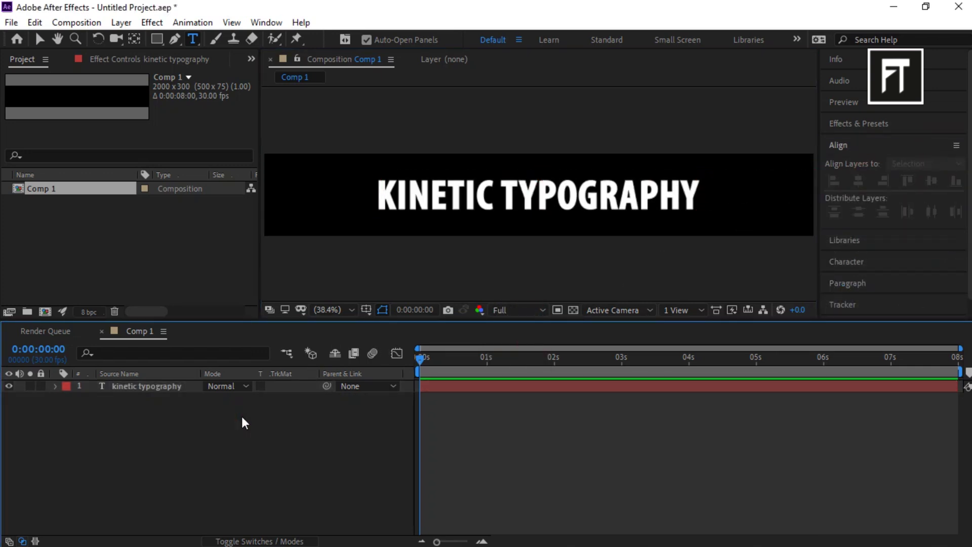
Add a pure black solid layer and place it beneath the text layer
right_click(244, 423)
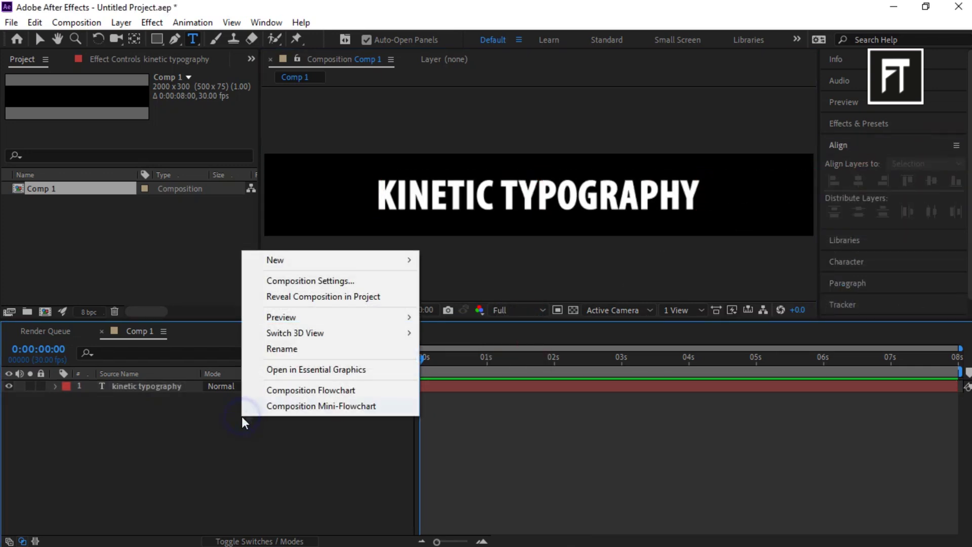
mouse_move(315, 260)
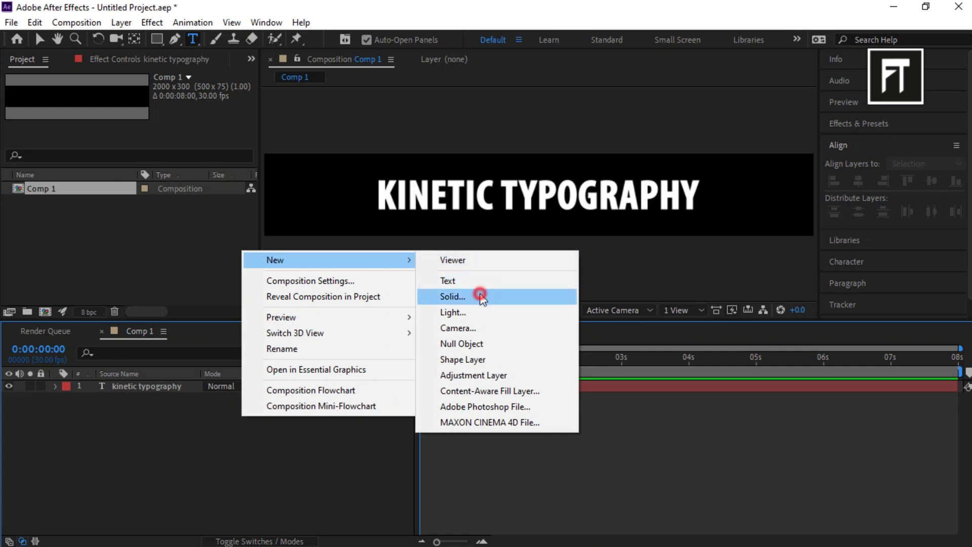
click(478, 296)
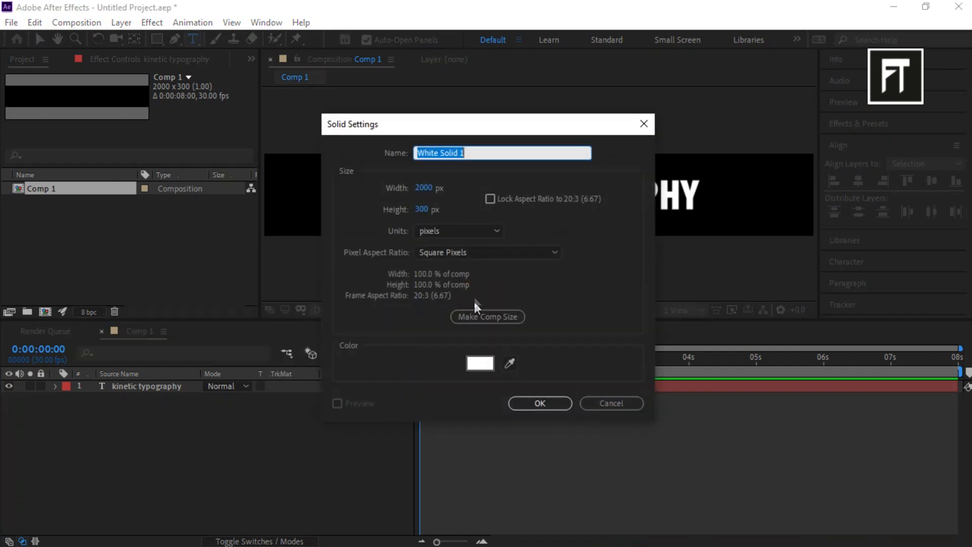
click(480, 363)
click(568, 372)
drag(568, 372, 577, 461)
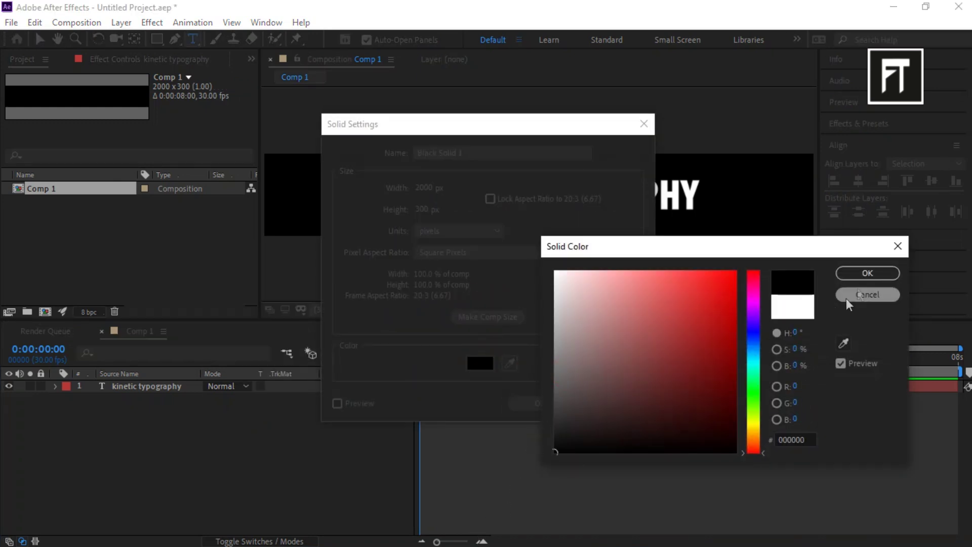
click(867, 273)
click(540, 401)
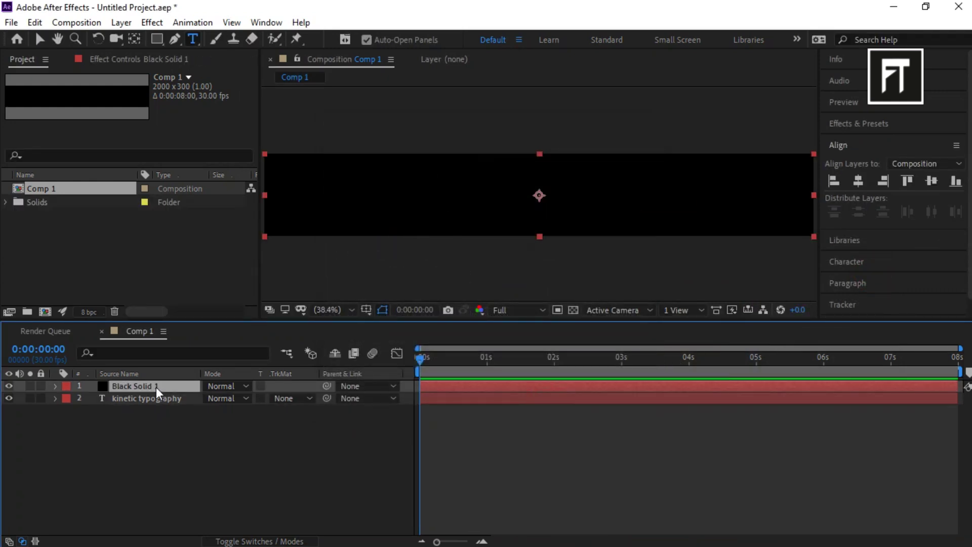
drag(156, 386, 173, 439)
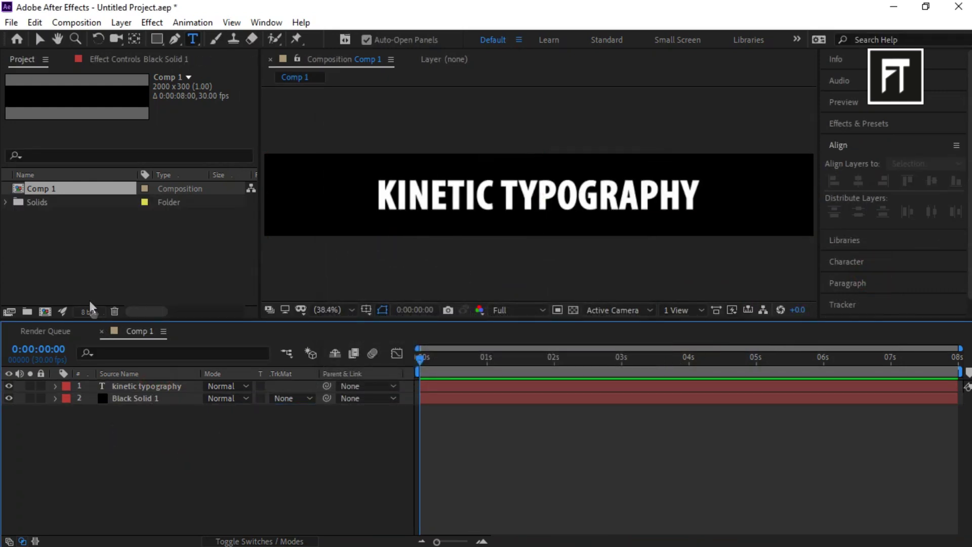
Create Comp 2 as a 3840×3840 composition
click(77, 279)
click(45, 312)
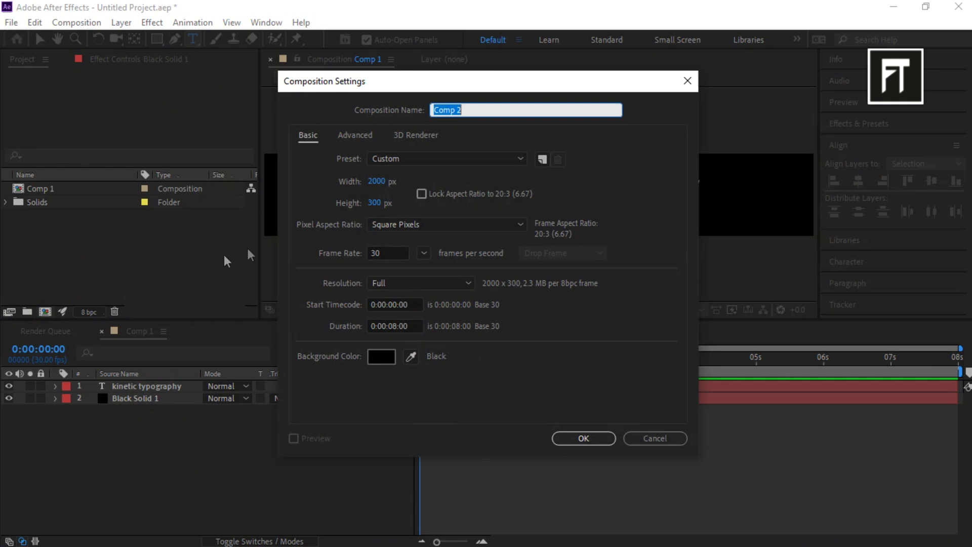
click(376, 181)
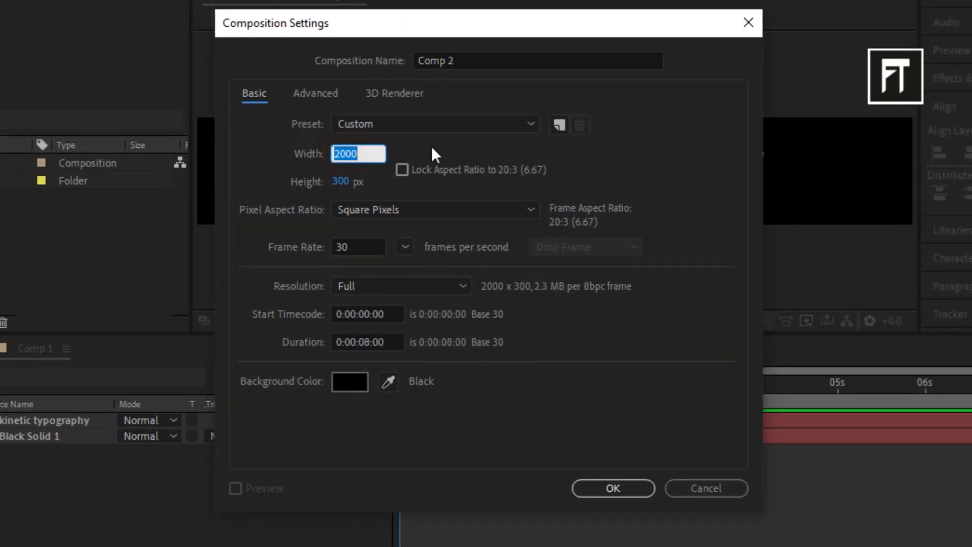
text(3840)
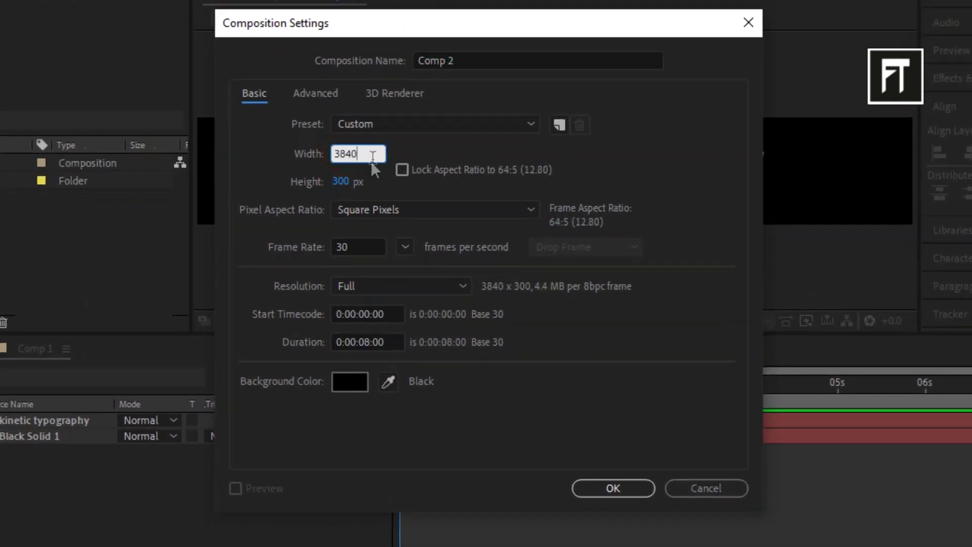
key(Tab)
text(3840)
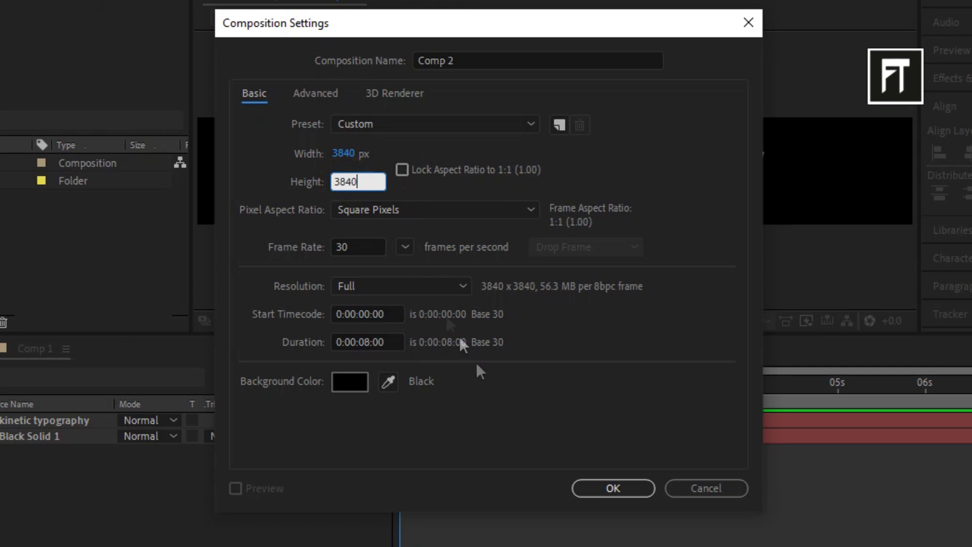
click(611, 486)
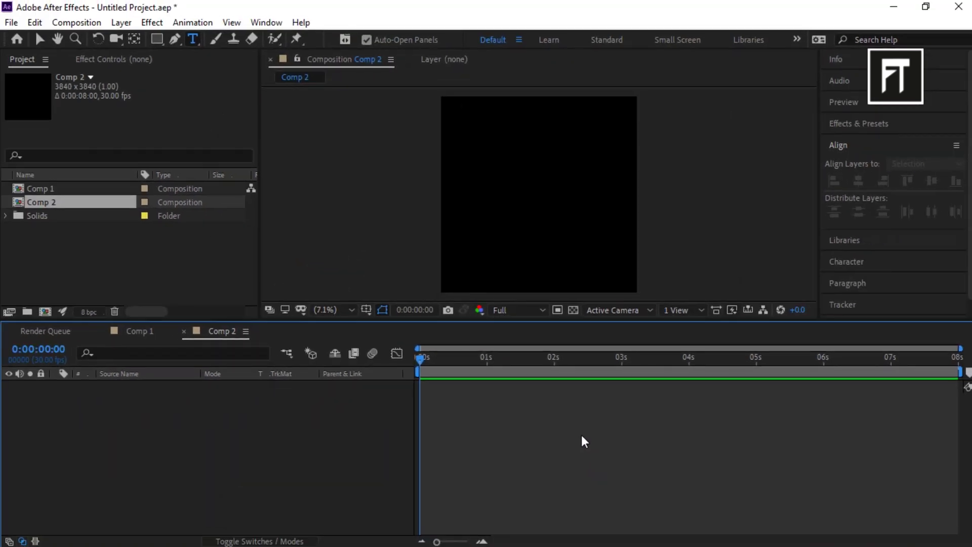
Nest Comp 1 into Comp 2 and keyframe its Position at 1920,1920 at the end
click(68, 190)
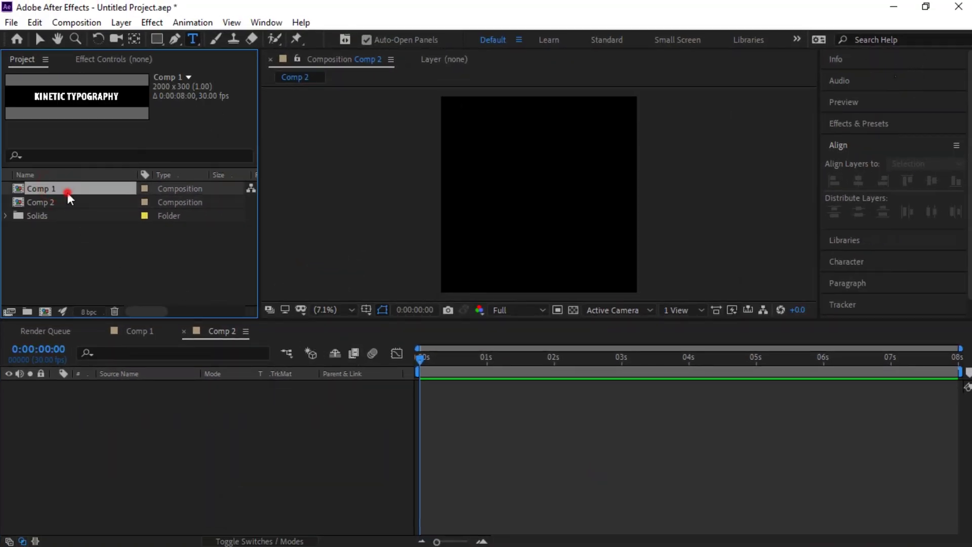
drag(68, 193, 158, 433)
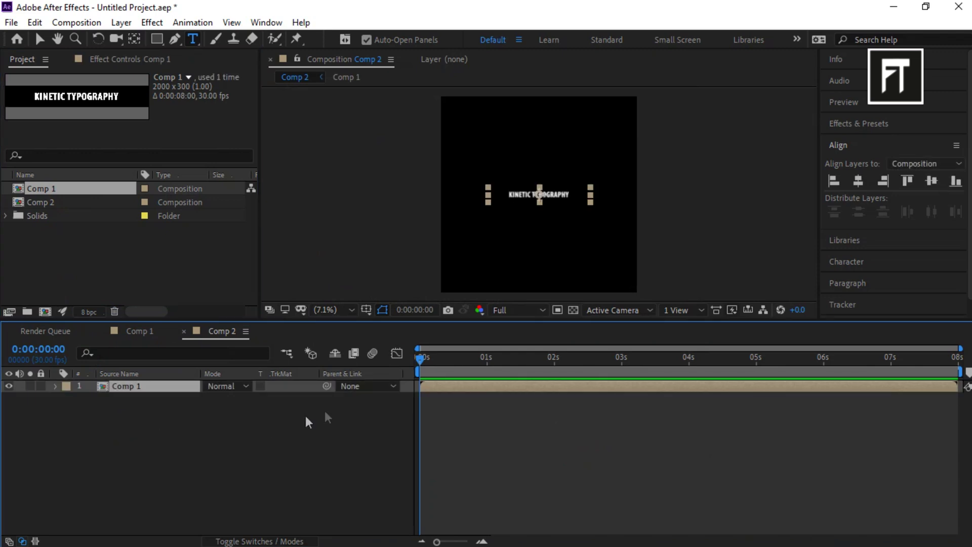
drag(943, 357, 968, 366)
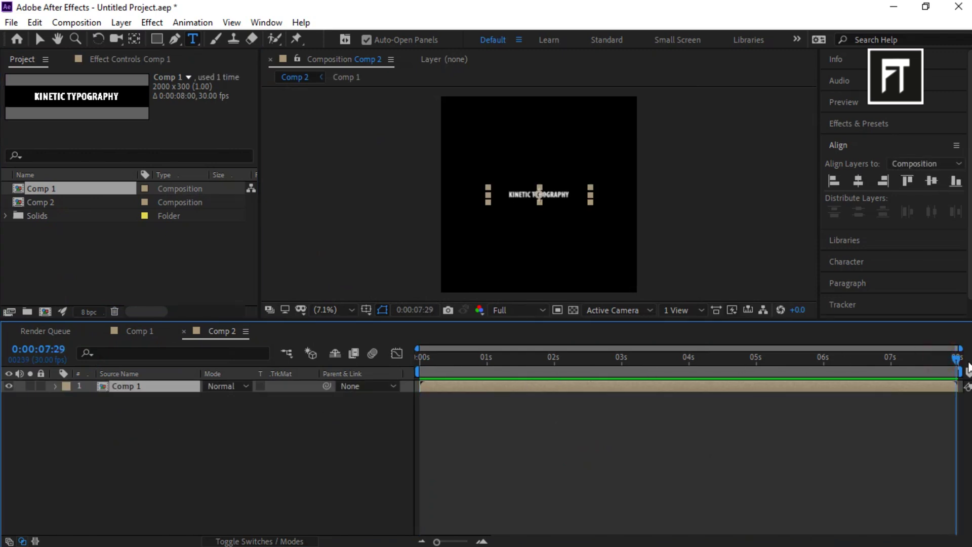
key(p)
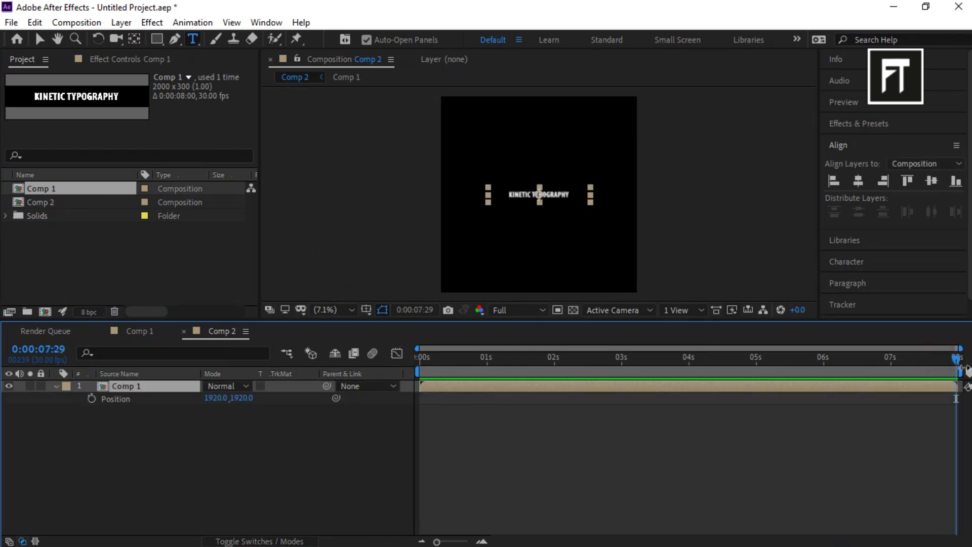
click(90, 400)
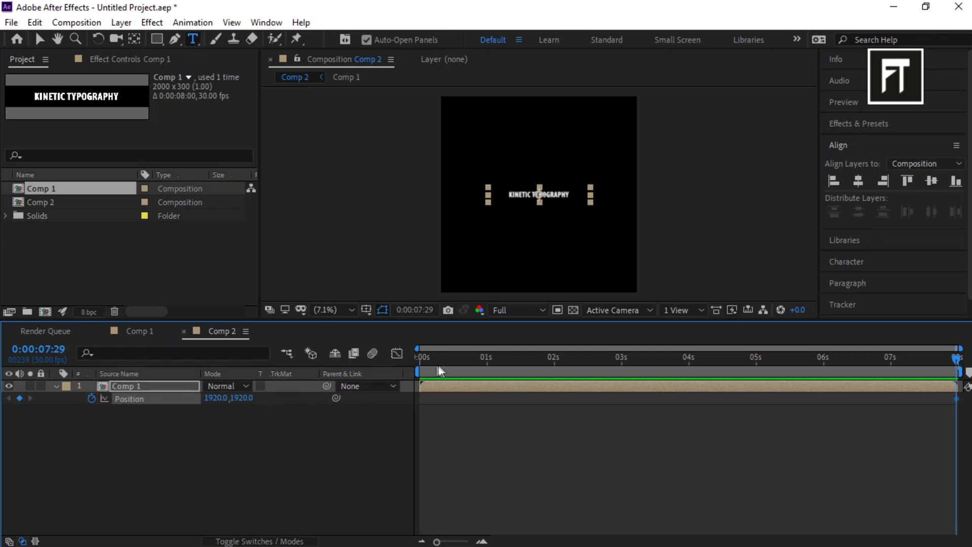
At 0s, move the Comp 1 layer up to Position 1920,1198
drag(439, 360, 385, 359)
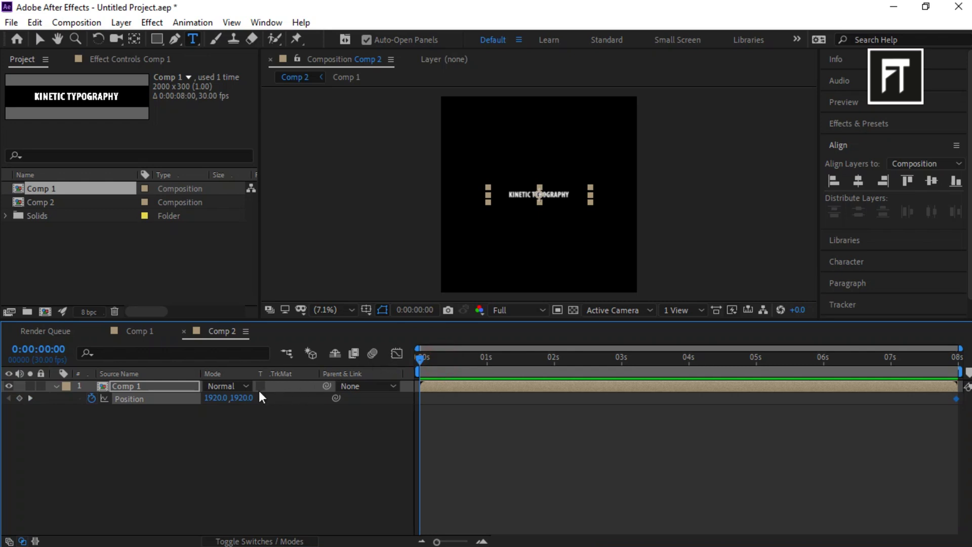
drag(246, 400, 167, 415)
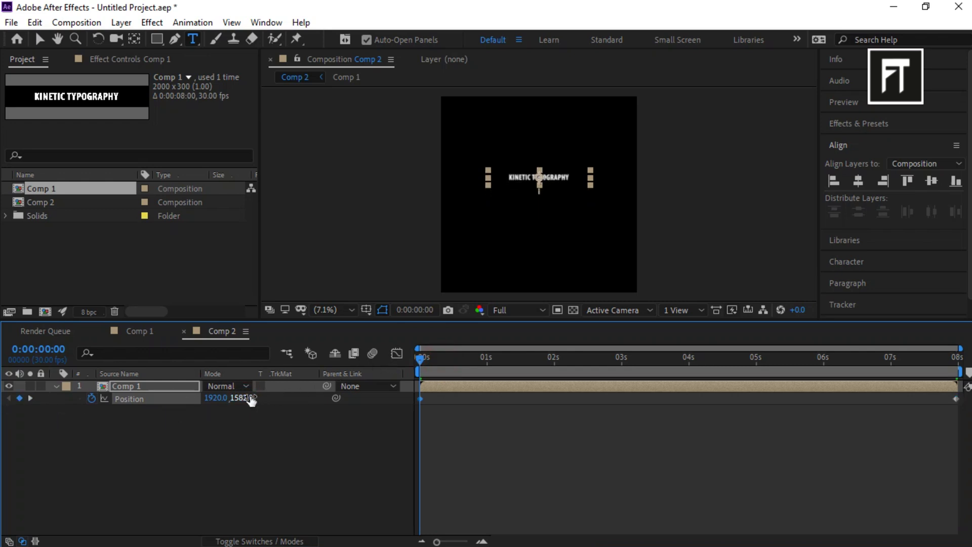
drag(251, 400, 3, 386)
drag(238, 398, 230, 399)
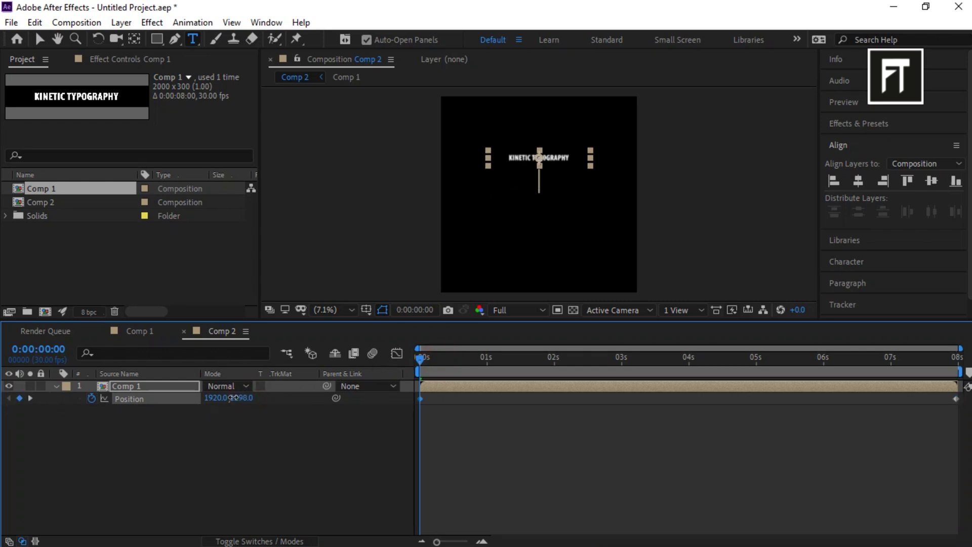
click(173, 385)
Search Effects & Presets for Motion Tile and drop it on the Comp 1 layer
click(909, 126)
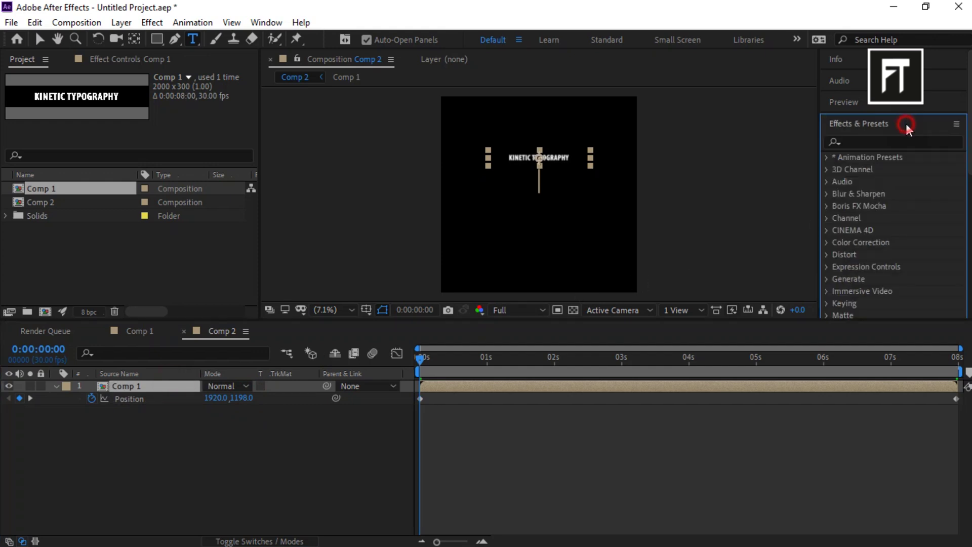
click(894, 141)
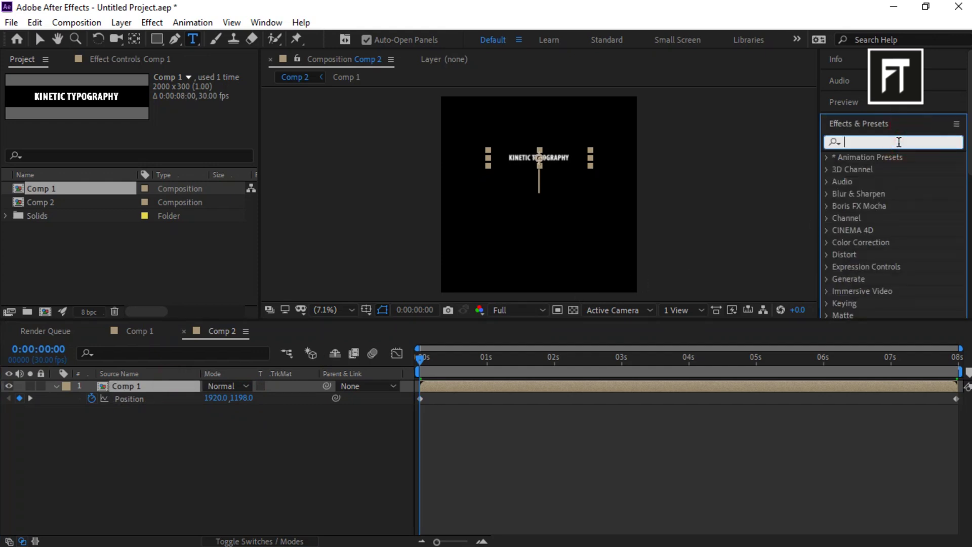
text(mot)
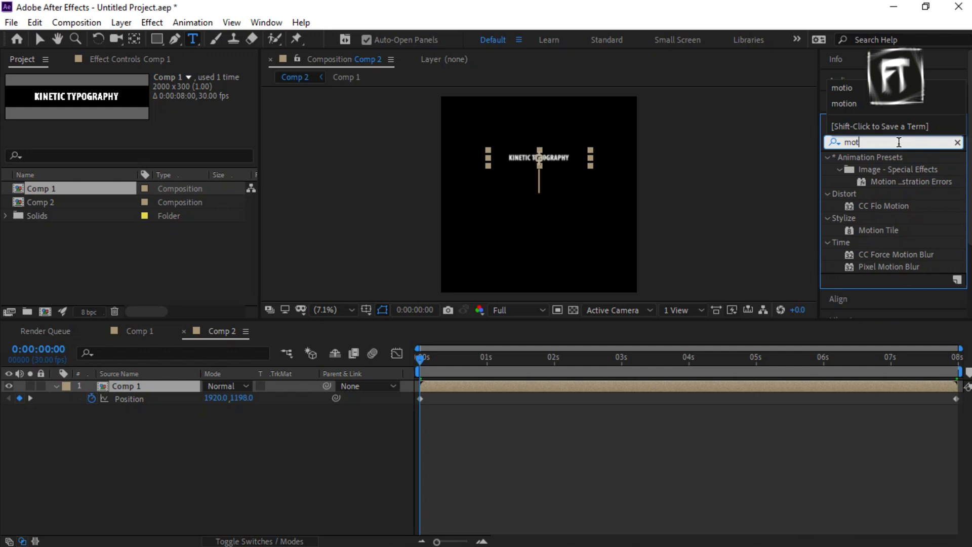
text(ion t)
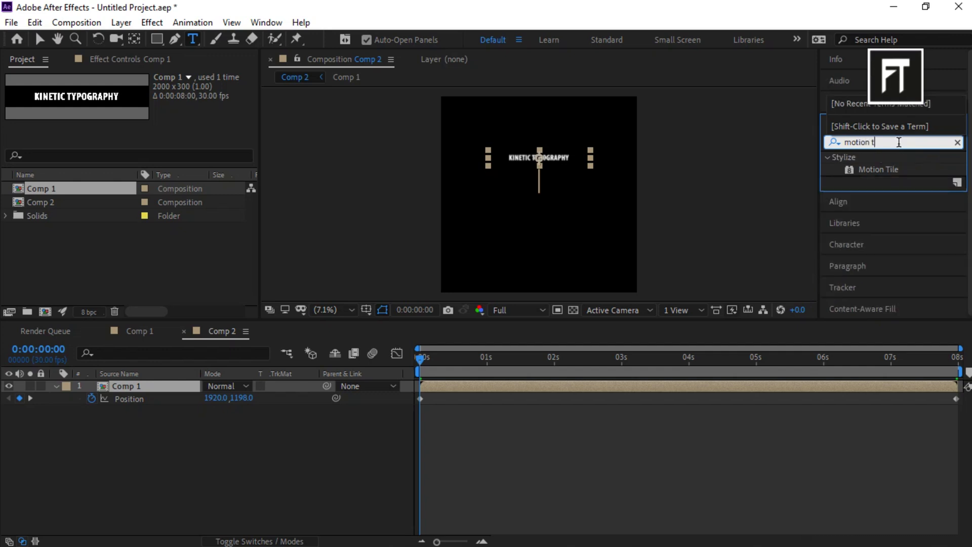
drag(884, 170, 171, 386)
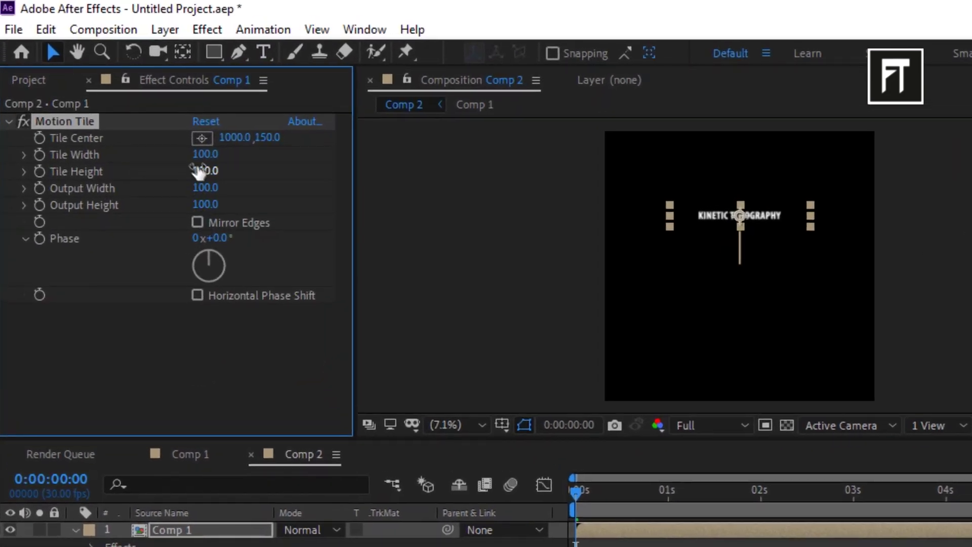
Set Motion Tile width and height to 40 and output to 1000×2000
click(205, 154)
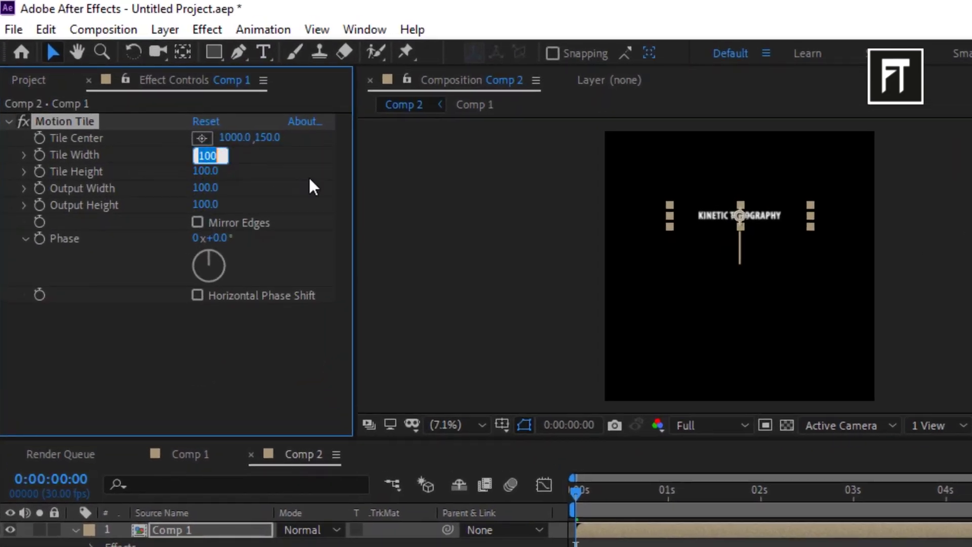
text(40)
key(Return)
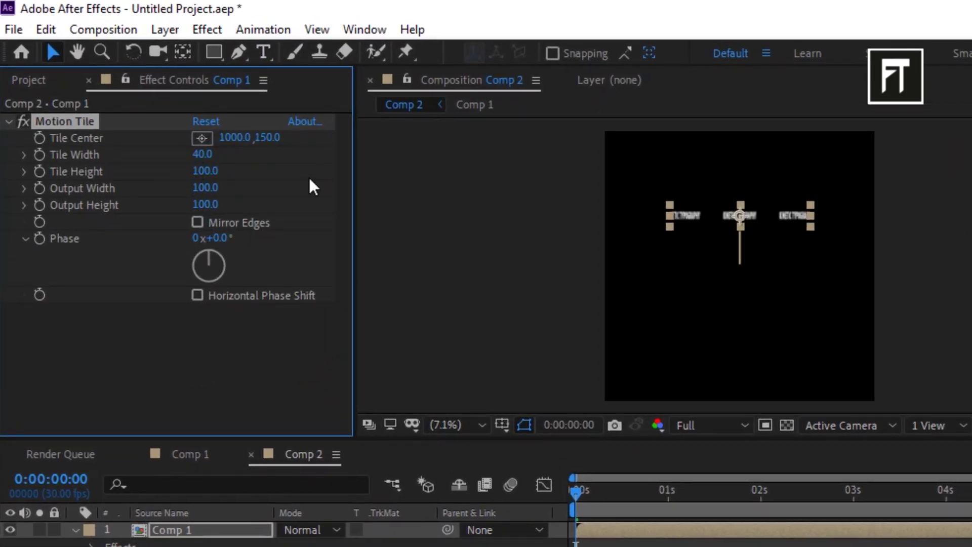
click(205, 170)
text(40)
key(Return)
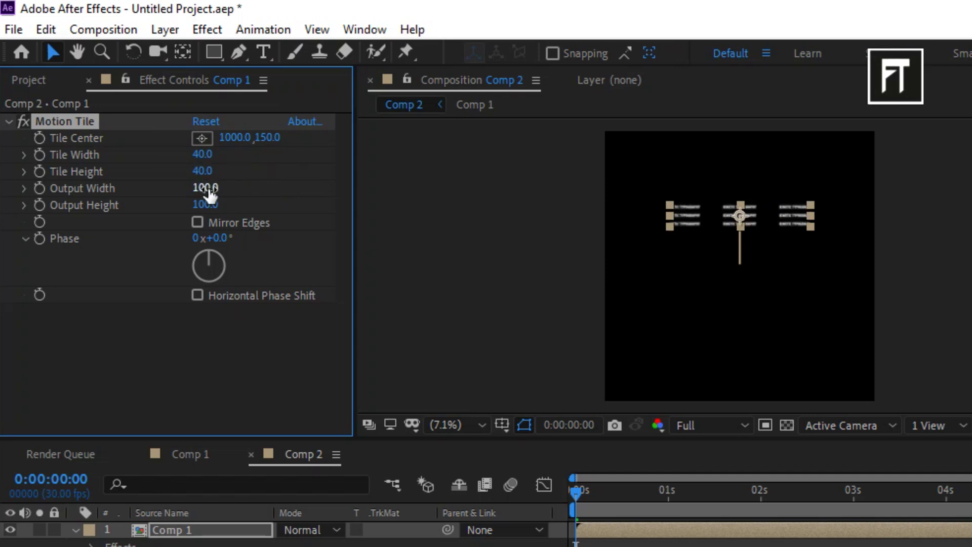
click(205, 188)
text(100)
key(Return)
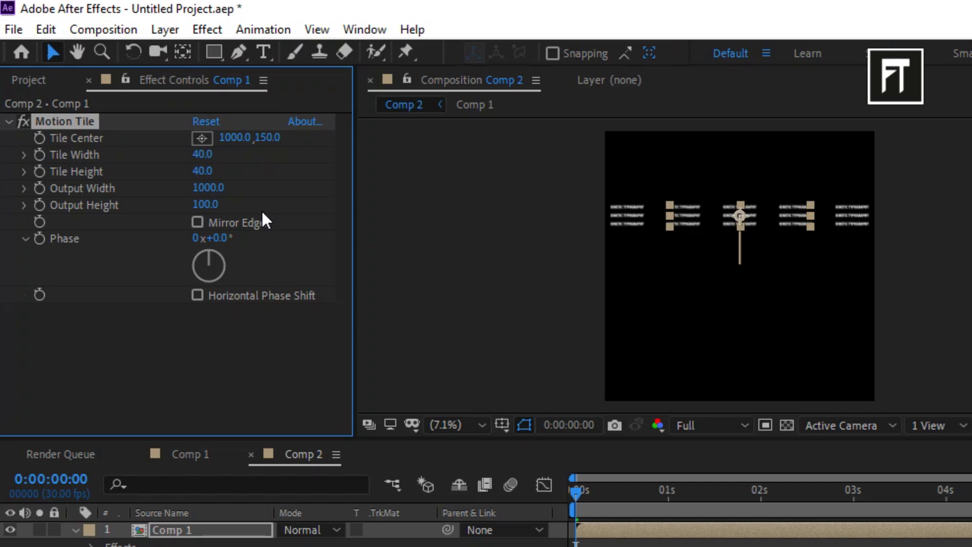
click(214, 205)
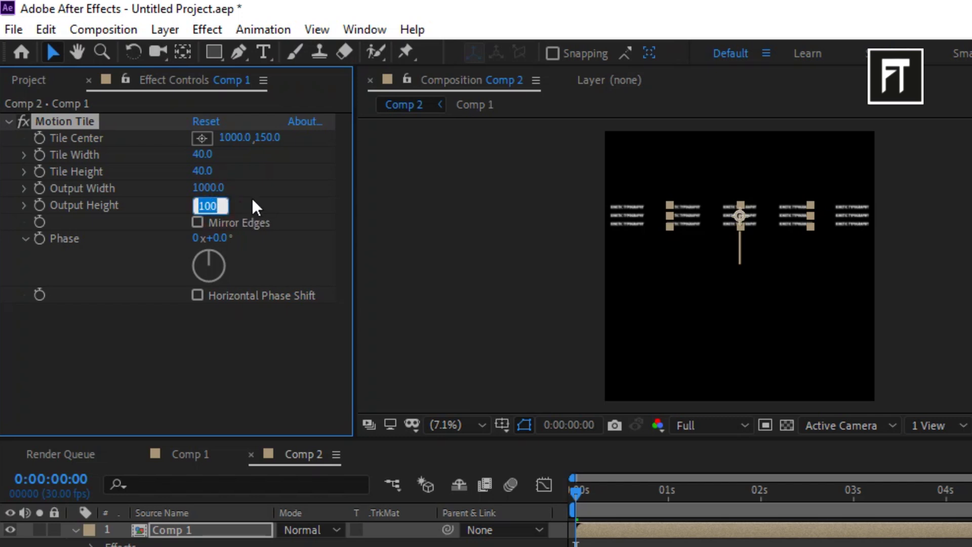
text(2000)
key(Return)
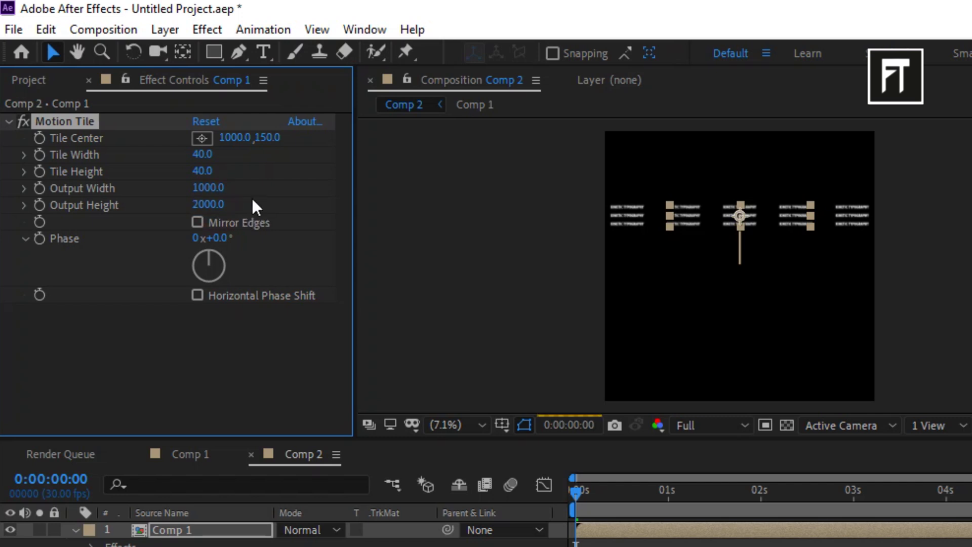
Set the Motion Tile phase to 180° and enable Horizontal Phase Shift
click(226, 239)
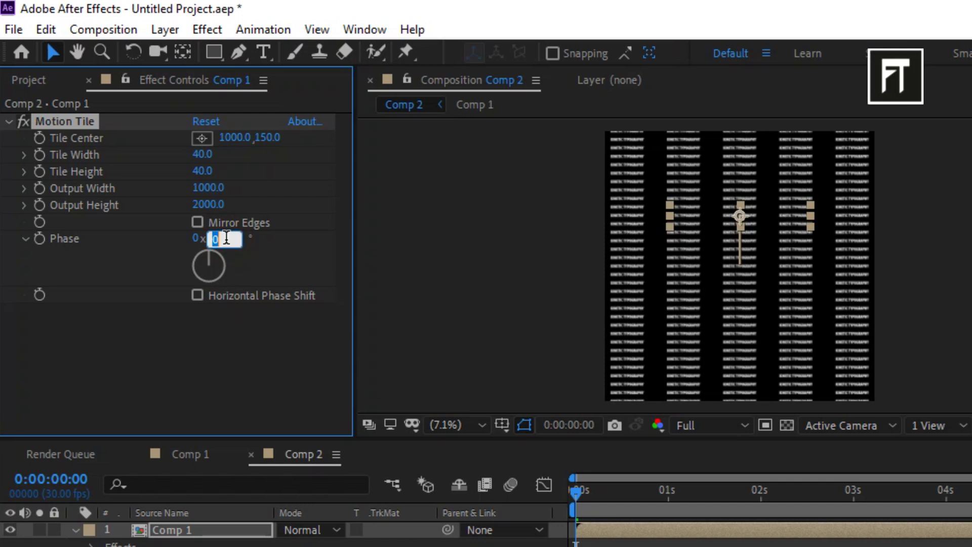
key(Return)
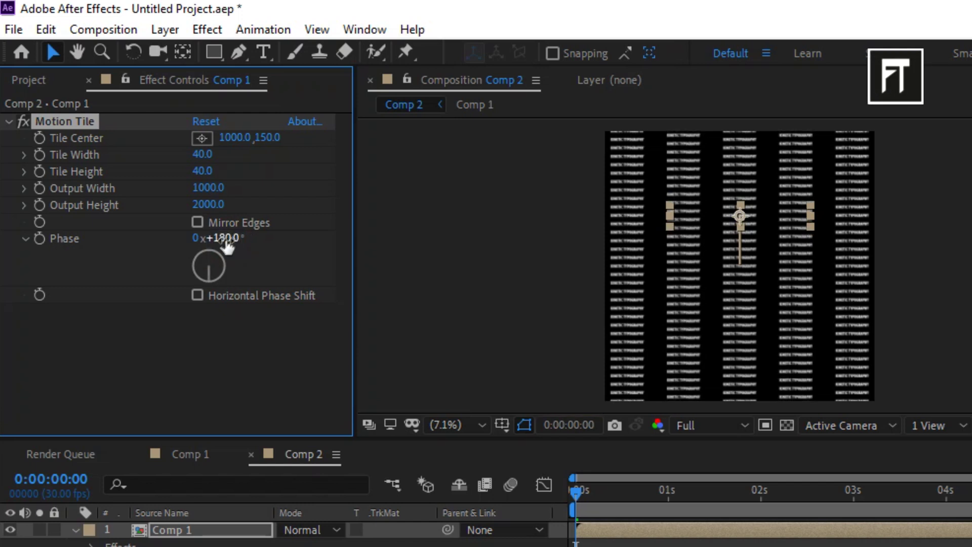
click(197, 295)
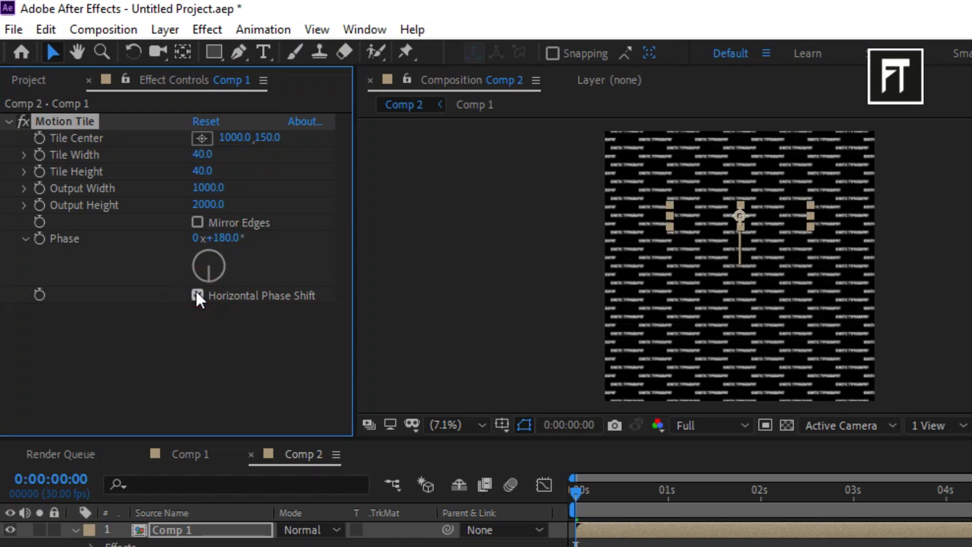
key(alt+shift+p)
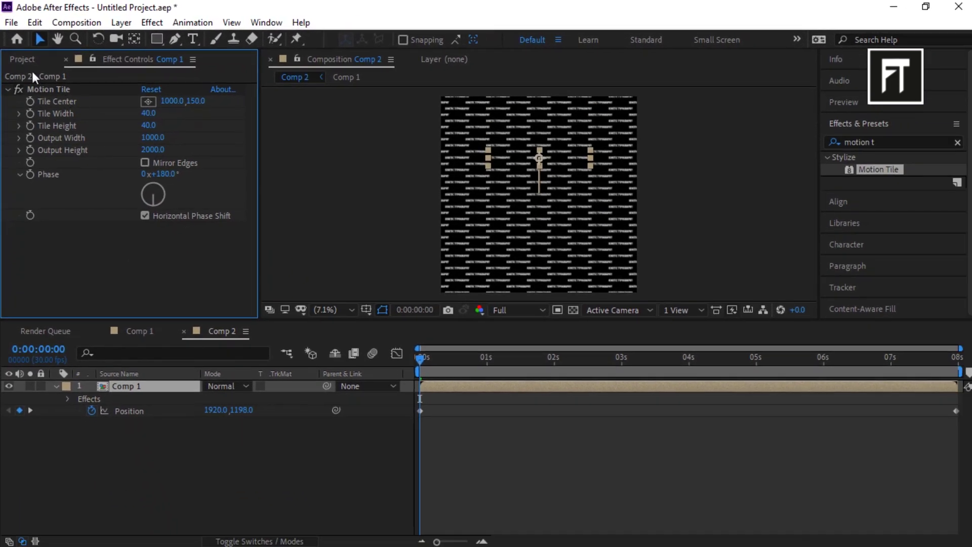
Create a 1920×1080 composition named Main
click(30, 63)
click(75, 243)
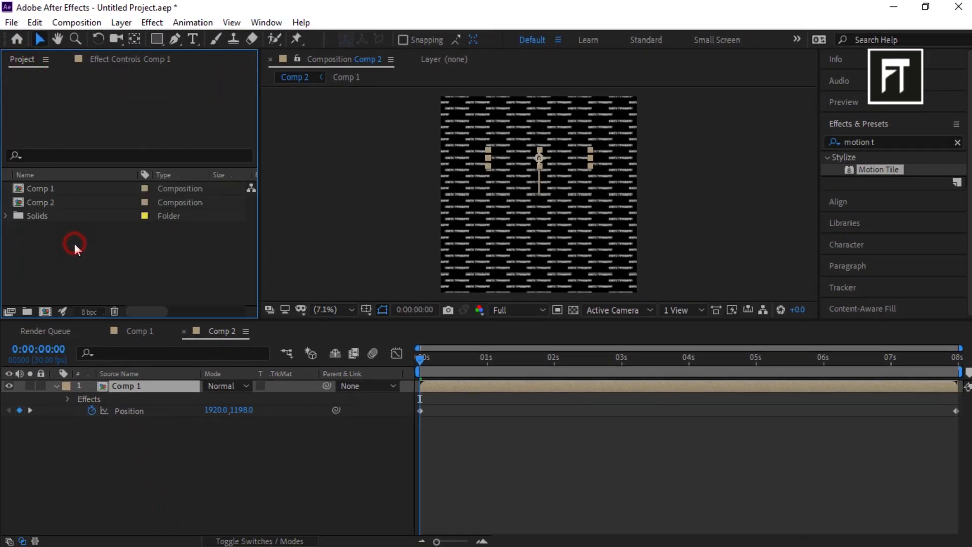
click(45, 311)
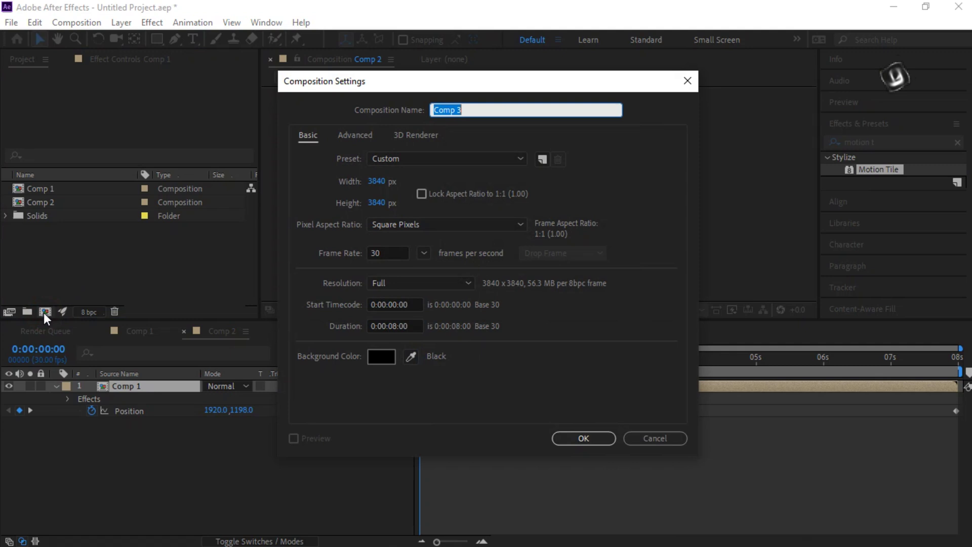
text(Main)
click(376, 181)
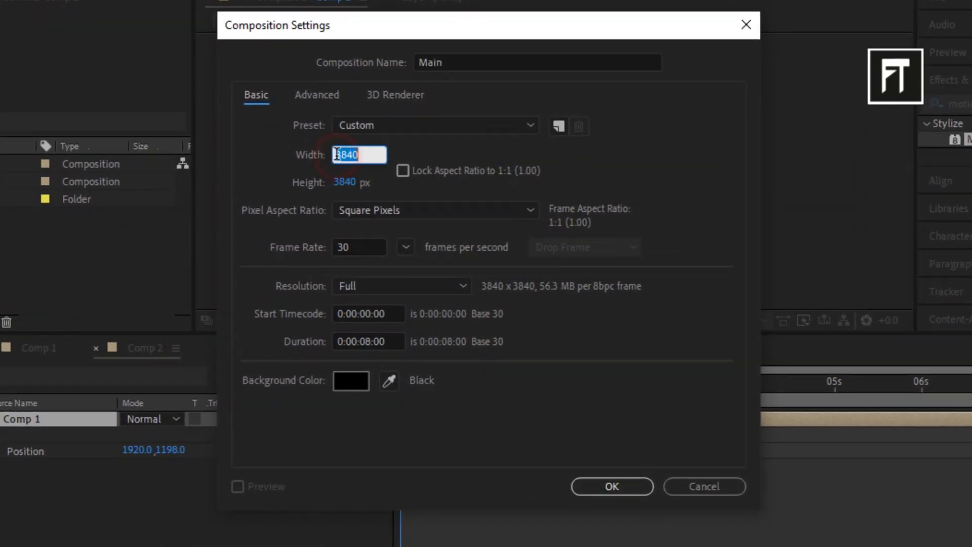
text(1920)
click(342, 182)
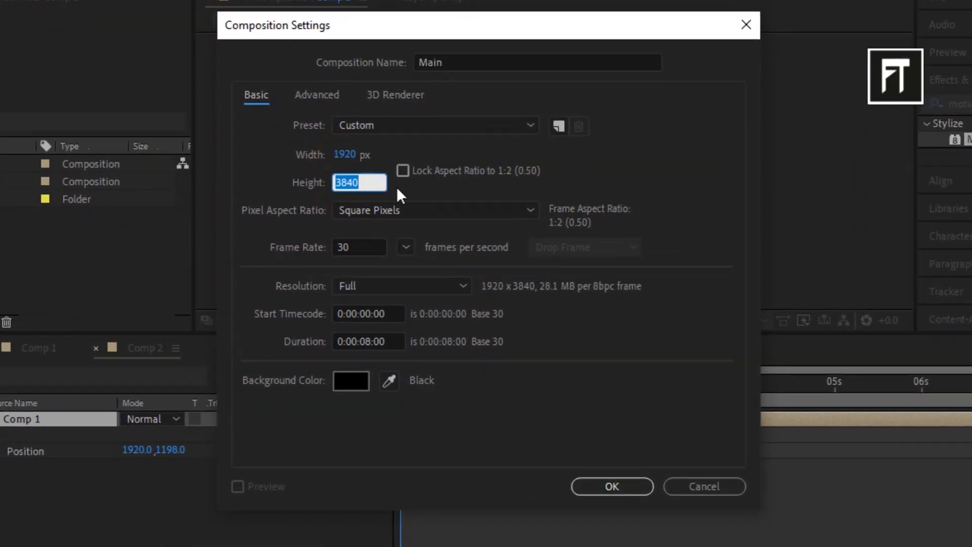
text(1080)
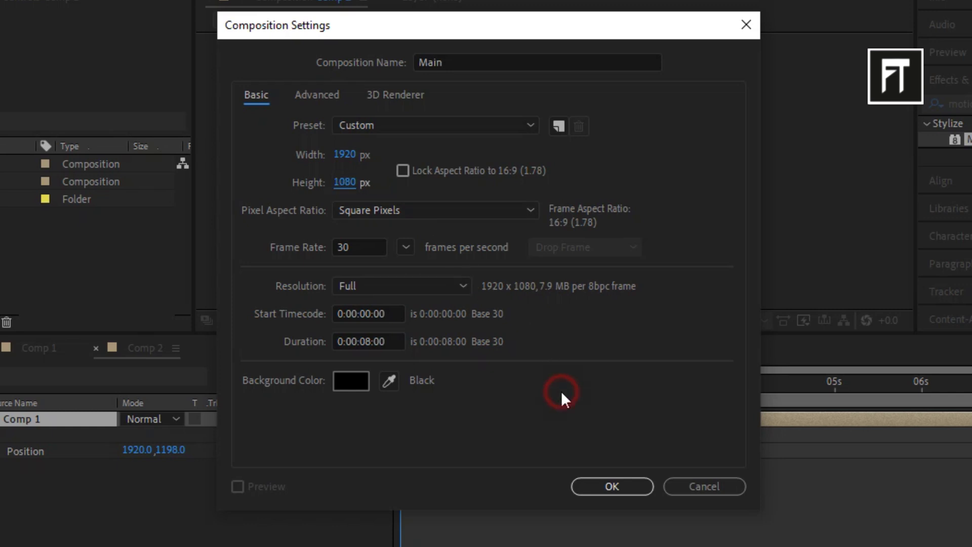
click(597, 484)
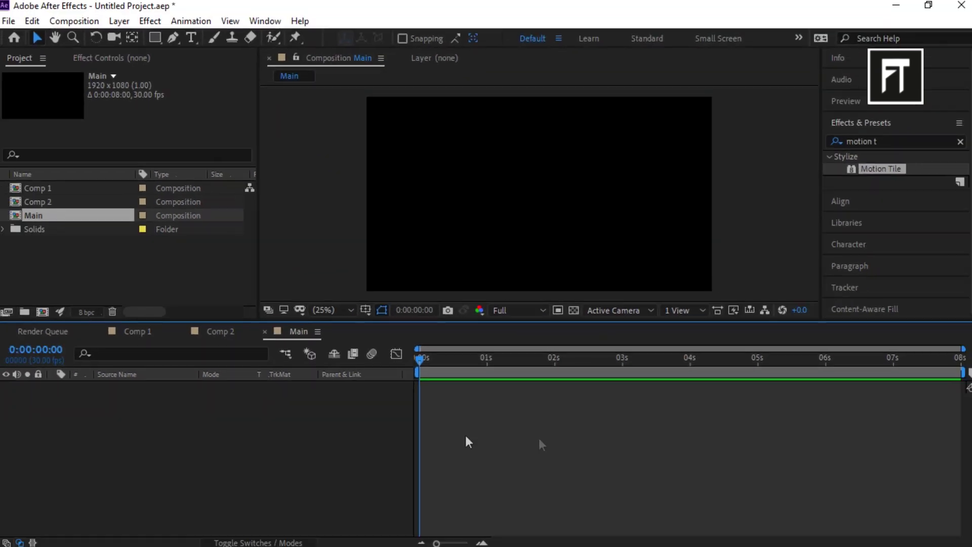
Nest Comp 2 into Main and apply the Bulge effect to it
click(71, 203)
drag(72, 203, 220, 506)
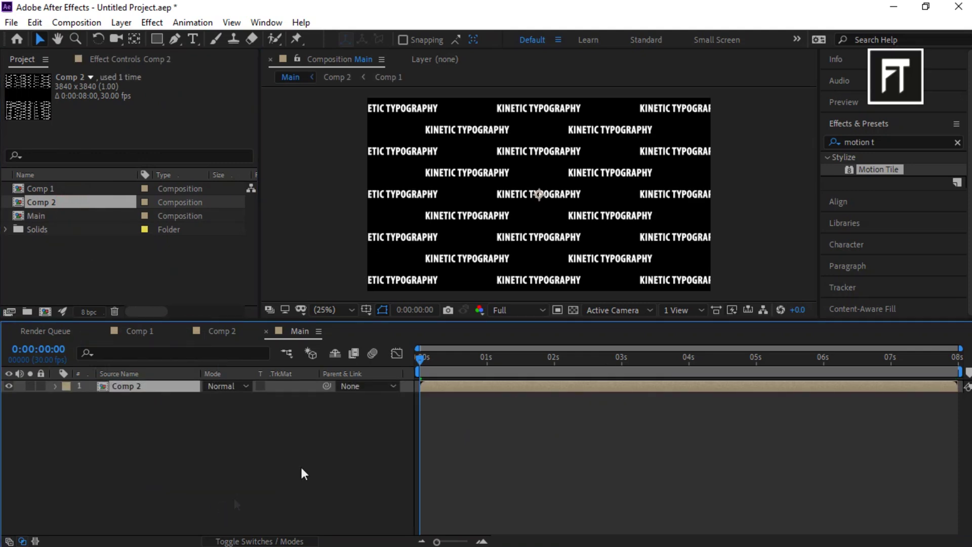
click(957, 142)
text(bulg)
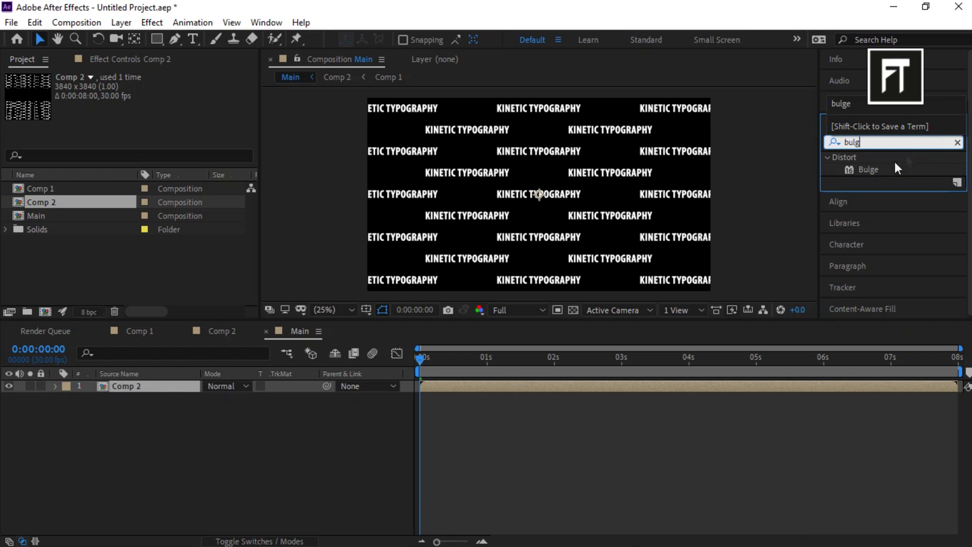
drag(869, 170, 153, 387)
Set Bulge radii to 4000×694, height 1.3 and center X 1916.7
click(148, 102)
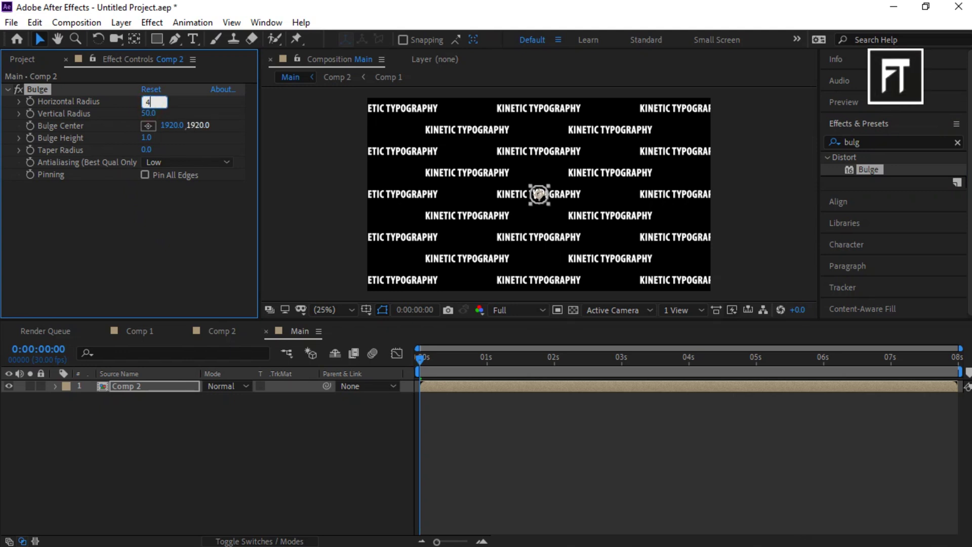
key(Return)
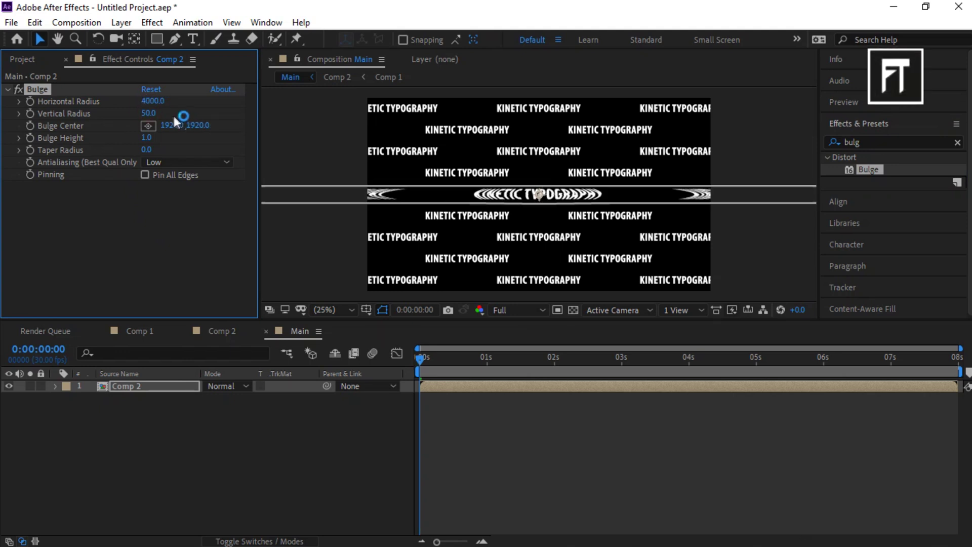
click(148, 114)
text(694)
key(Return)
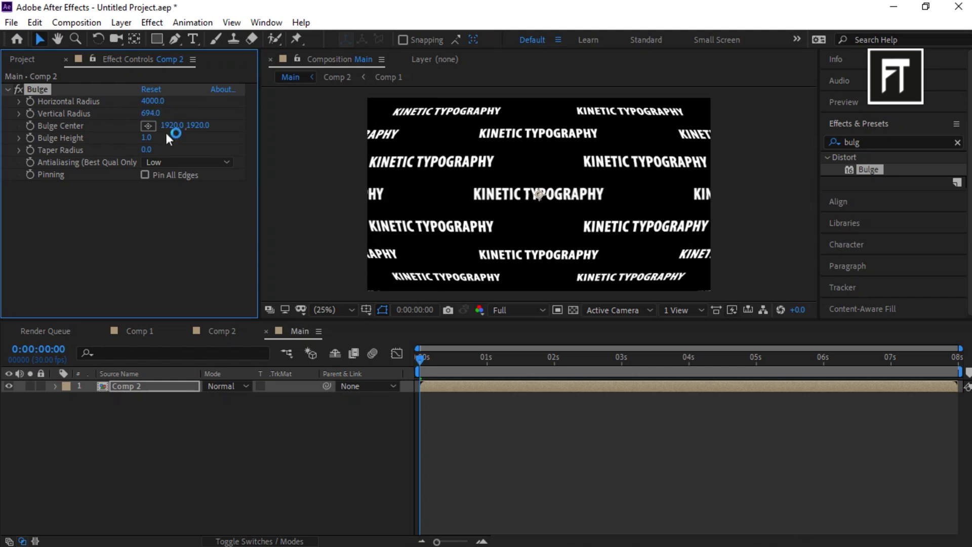
drag(148, 138, 150, 138)
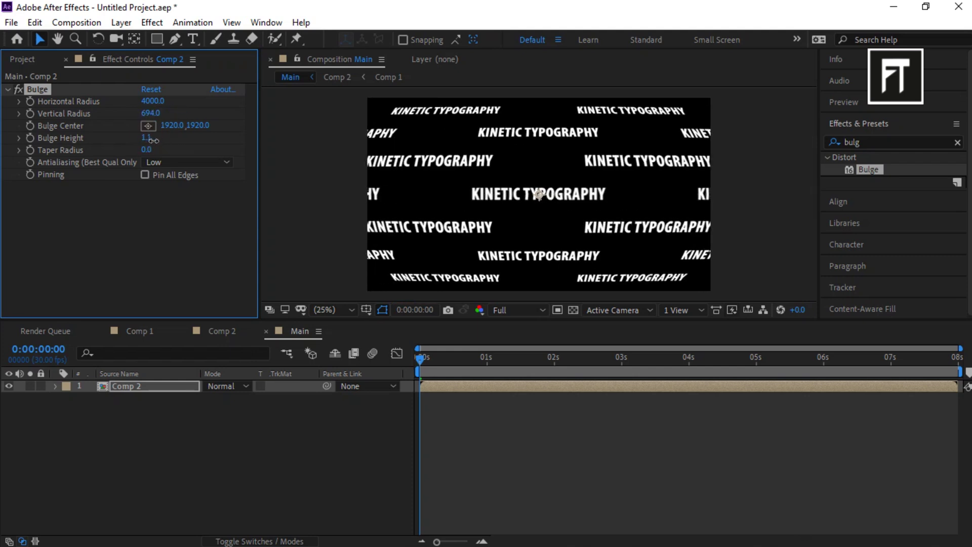
click(150, 139)
text(1)
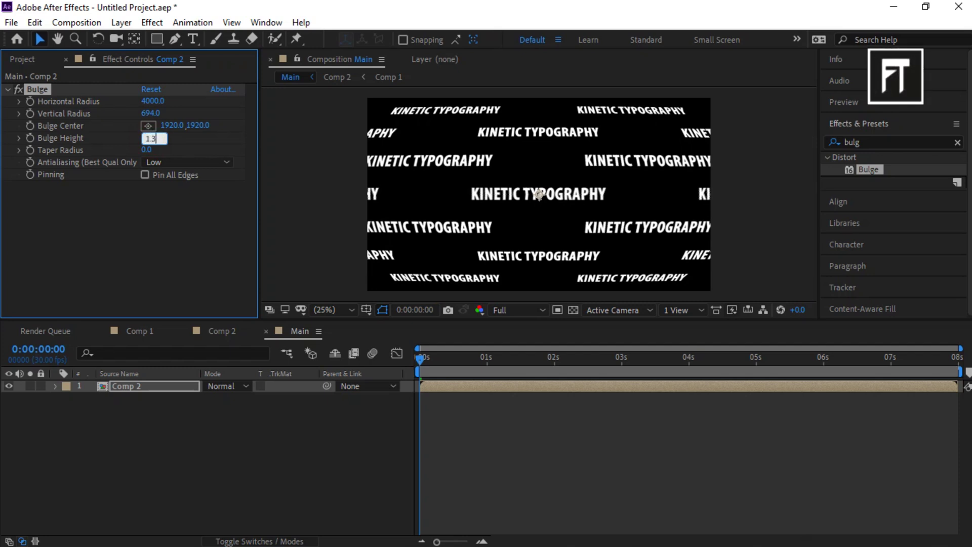
text(.3)
key(Return)
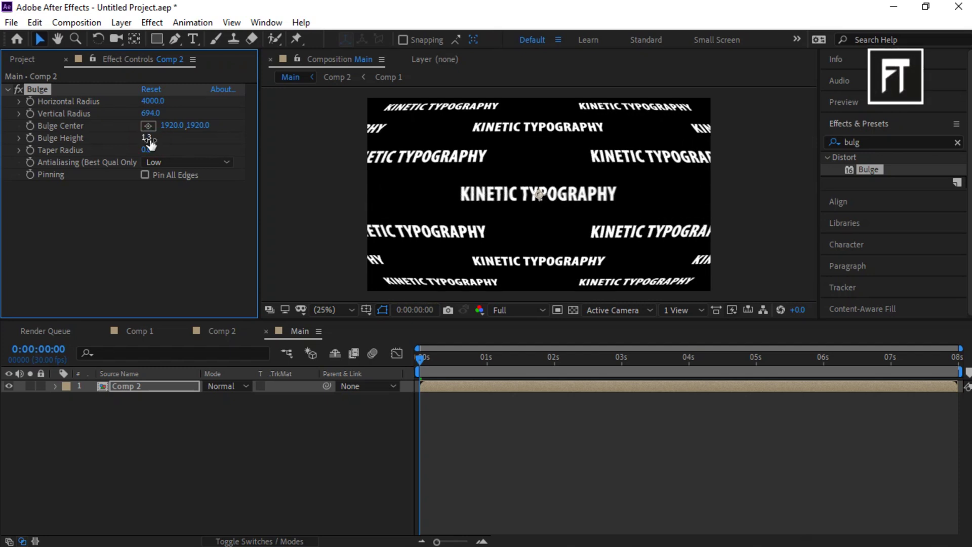
click(169, 127)
text(1916.7)
key(Return)
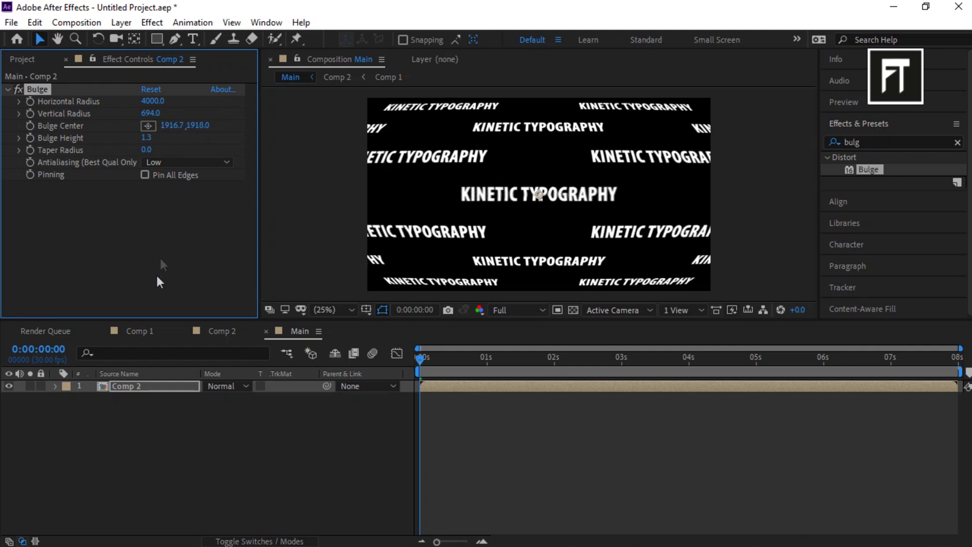
Scale the Comp 2 layer in Main down to 50%
click(128, 414)
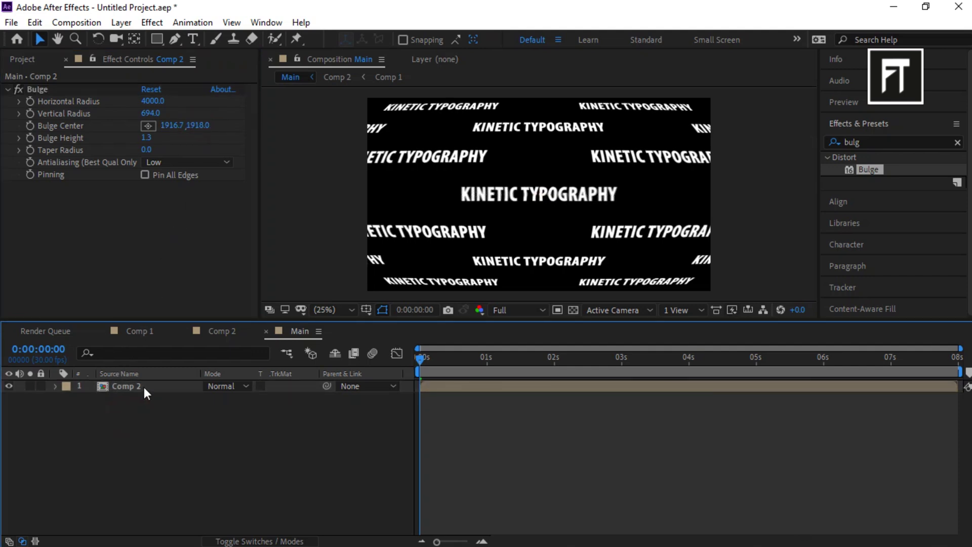
click(143, 387)
key(s)
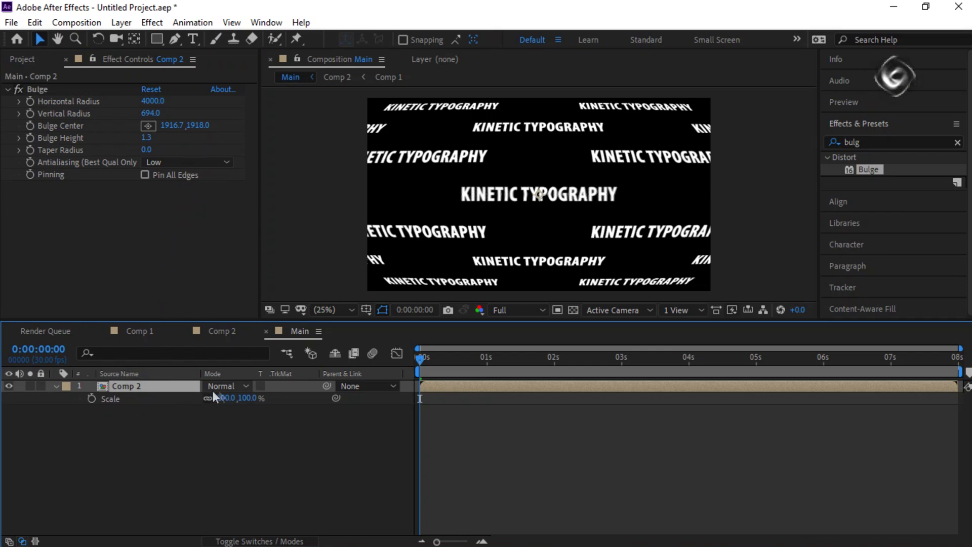
click(225, 397)
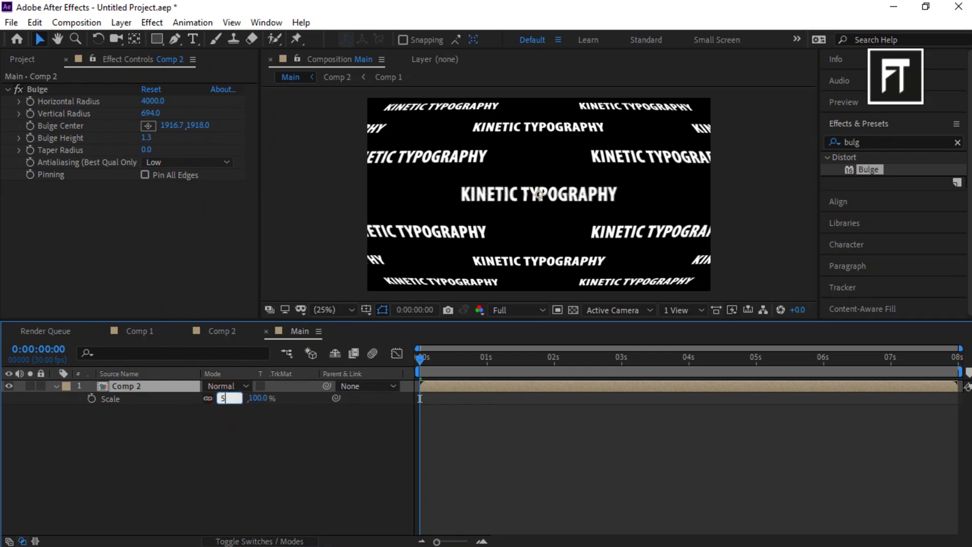
text(50)
key(Return)
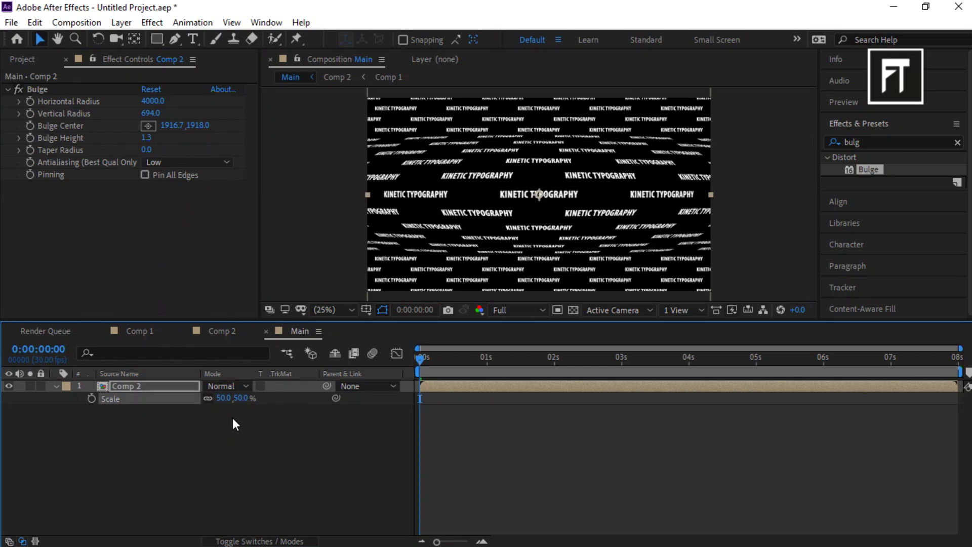
click(57, 386)
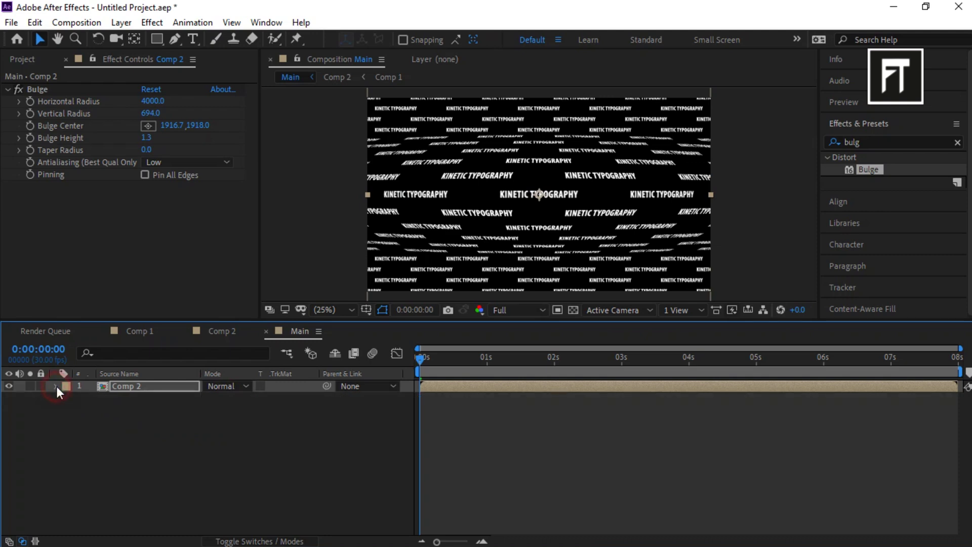
right_click(235, 429)
Add a full-size white solid layer to Main
mouse_move(363, 271)
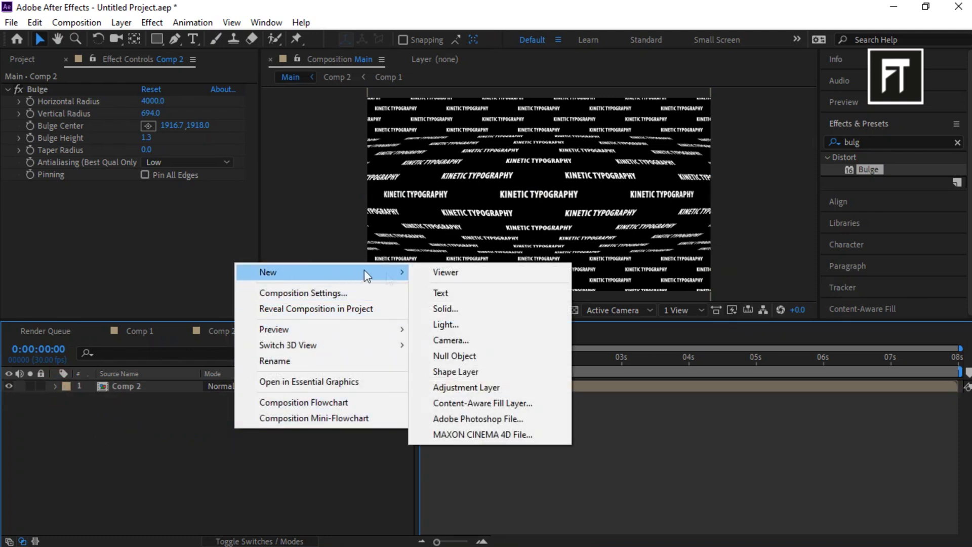
click(460, 308)
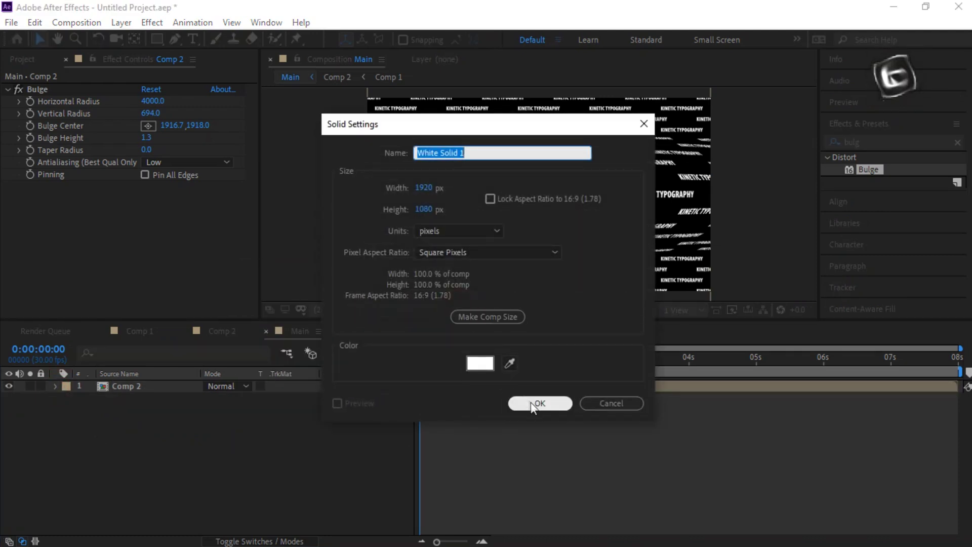
click(531, 403)
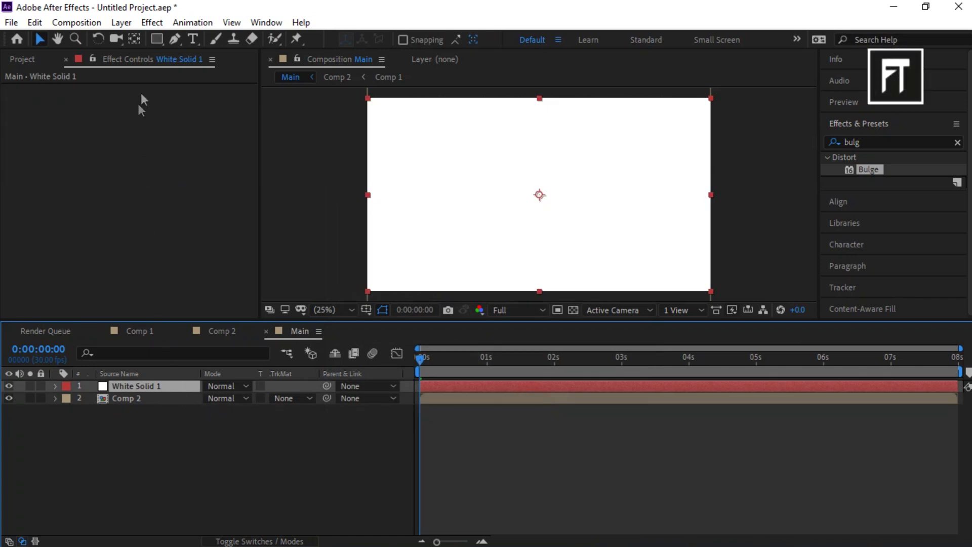
Draw a wide rectangular mask on the white solid and feather it 252 pixels
click(155, 41)
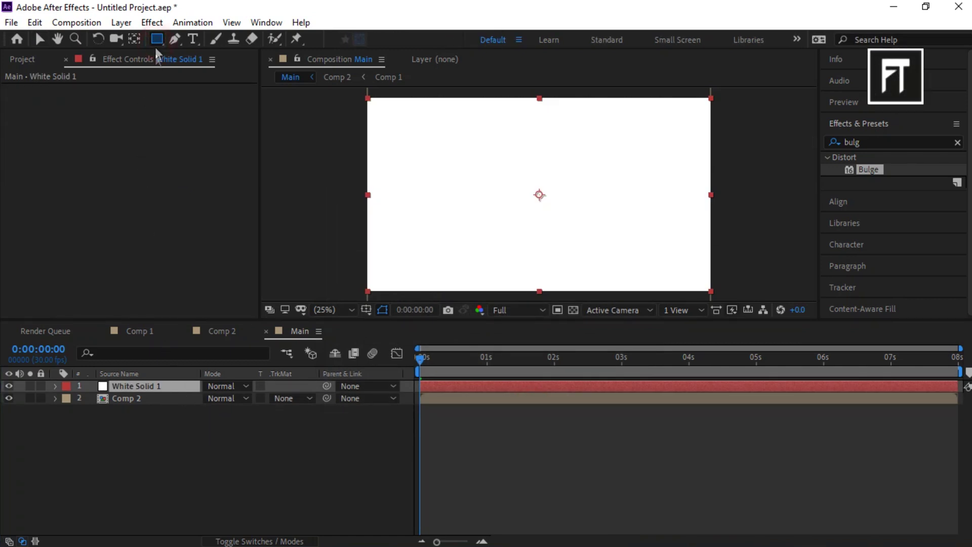
click(367, 309)
click(396, 353)
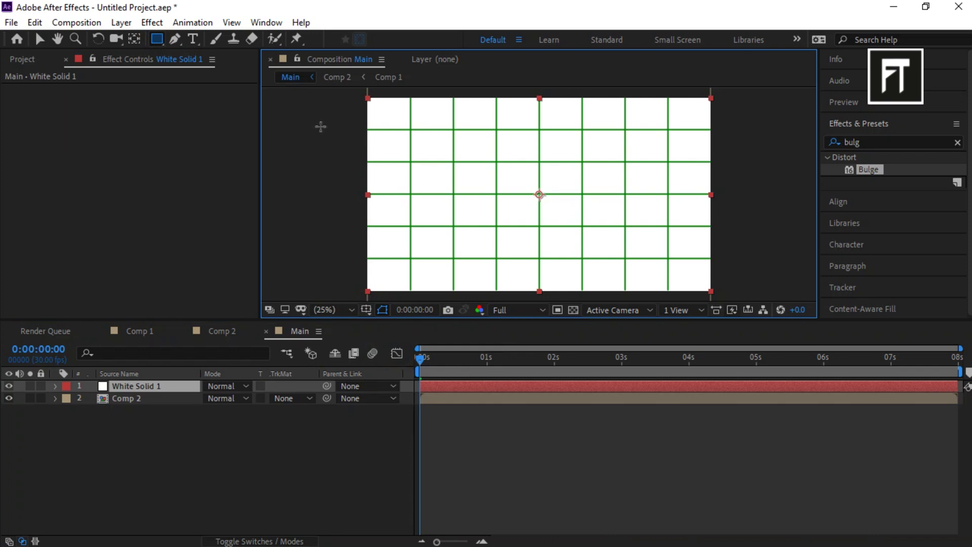
drag(286, 129, 793, 258)
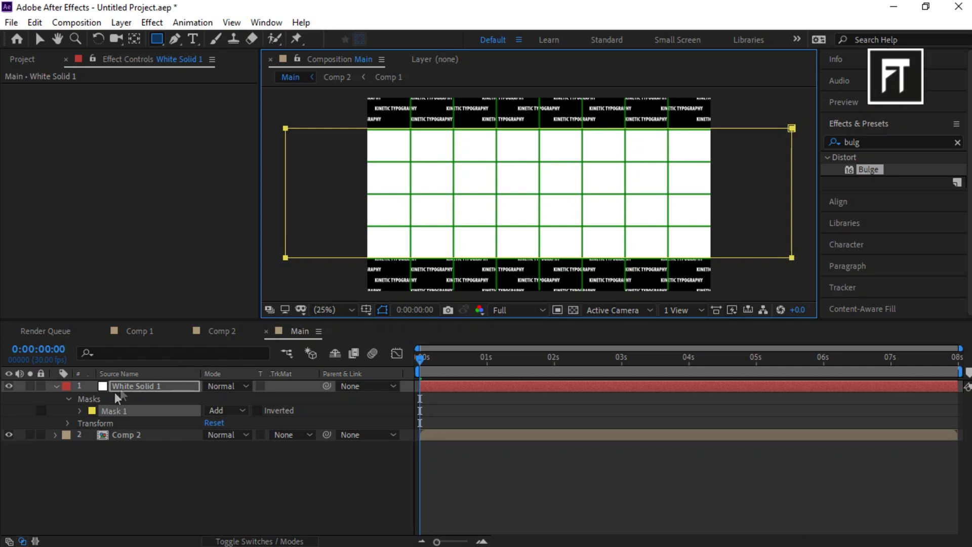
click(80, 411)
click(209, 435)
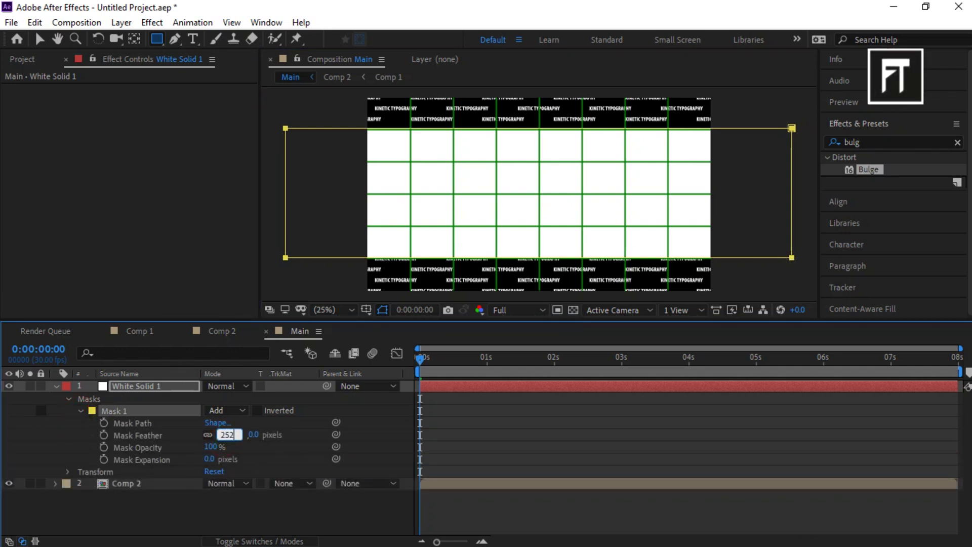
key(Return)
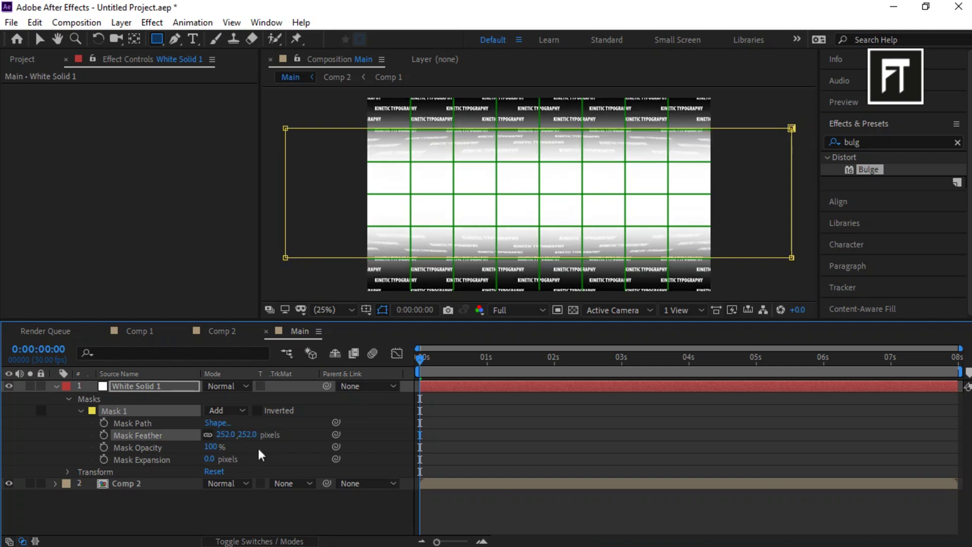
click(889, 143)
Give White Solid 1 a black Fill effect with Invert on, and set Mask 1 to Inverted
text(fill)
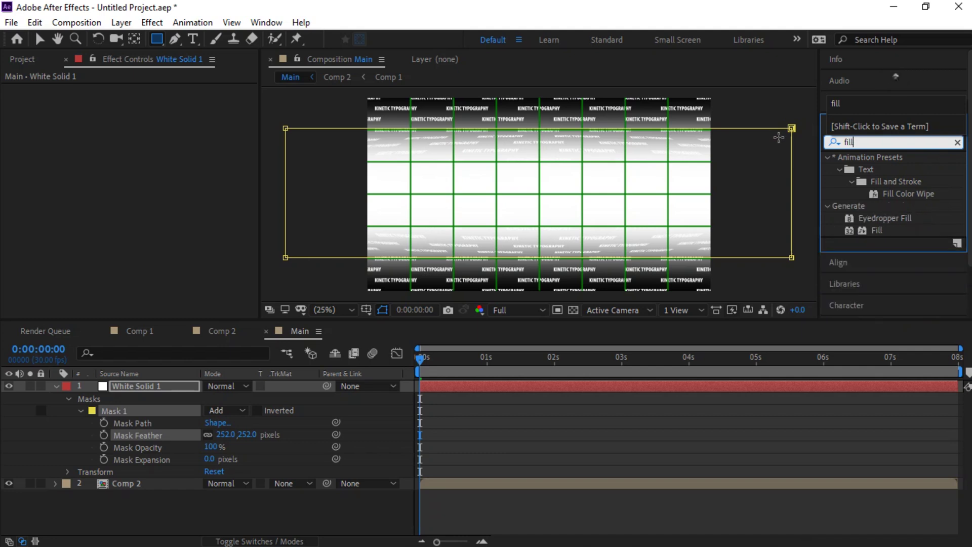
drag(857, 228, 142, 388)
key(v)
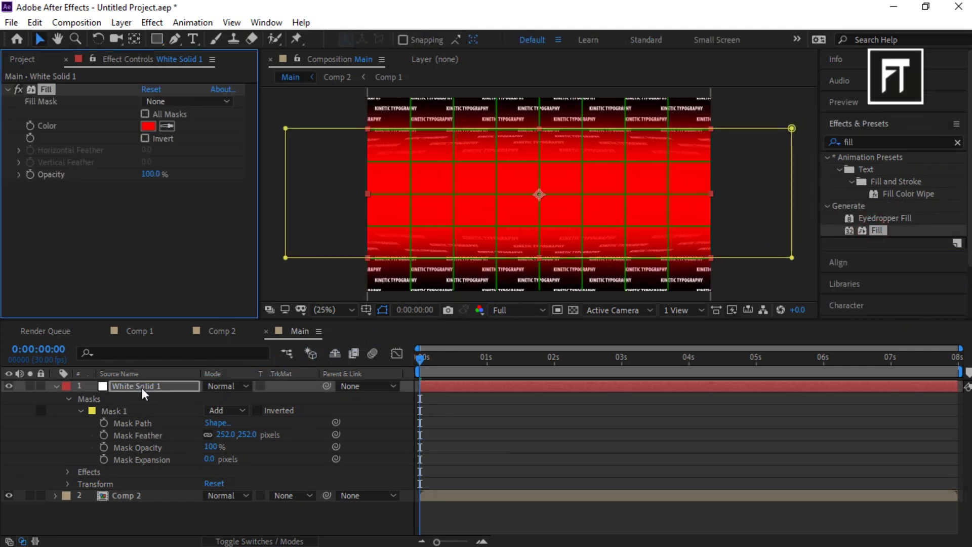
click(148, 126)
click(556, 450)
click(867, 273)
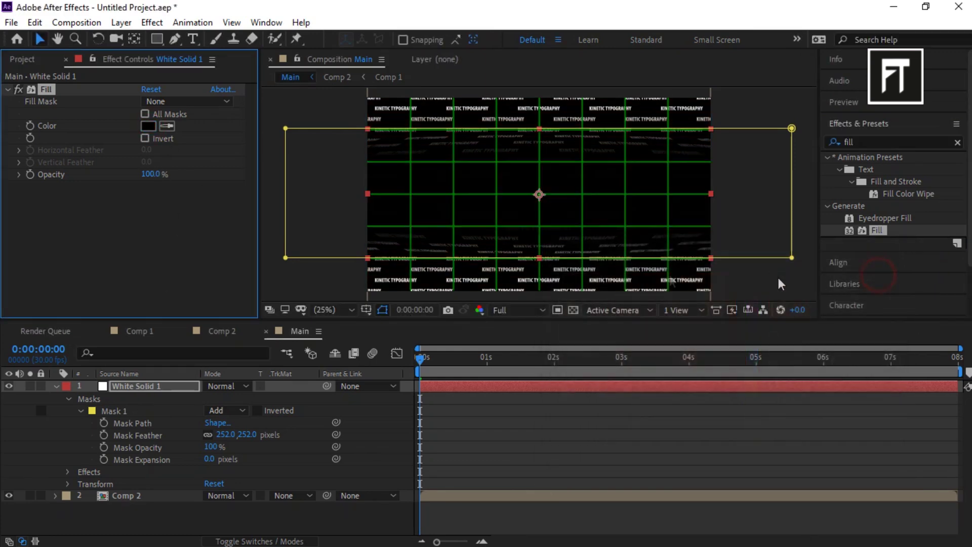
click(146, 140)
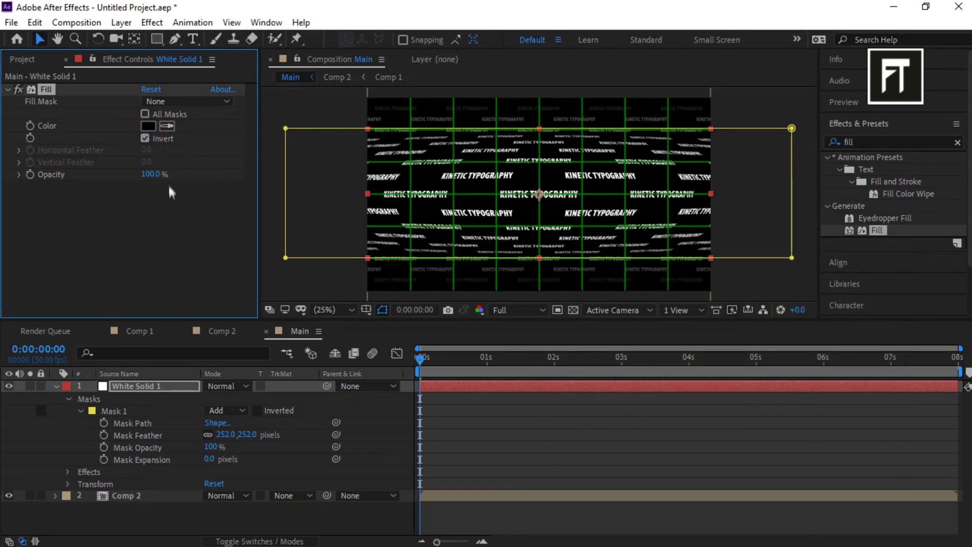
click(258, 410)
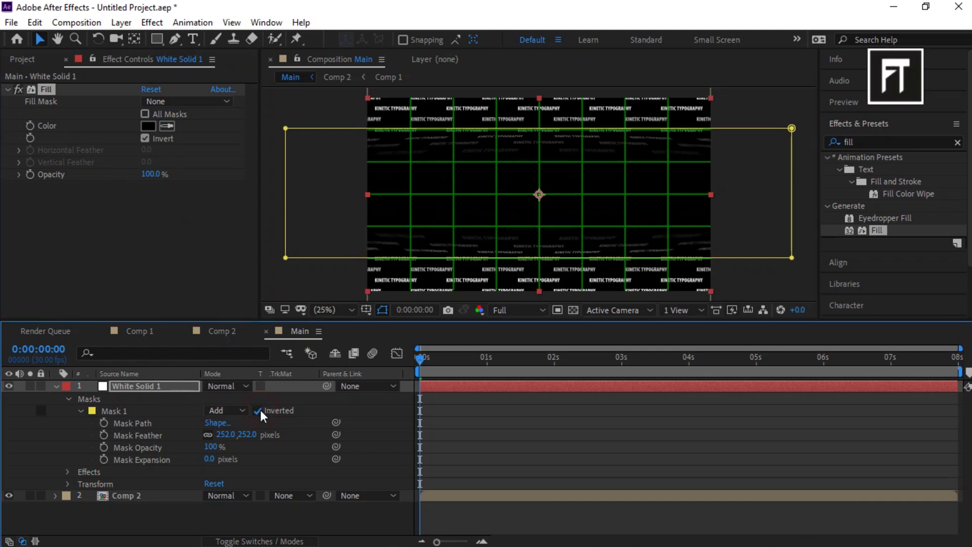
click(159, 387)
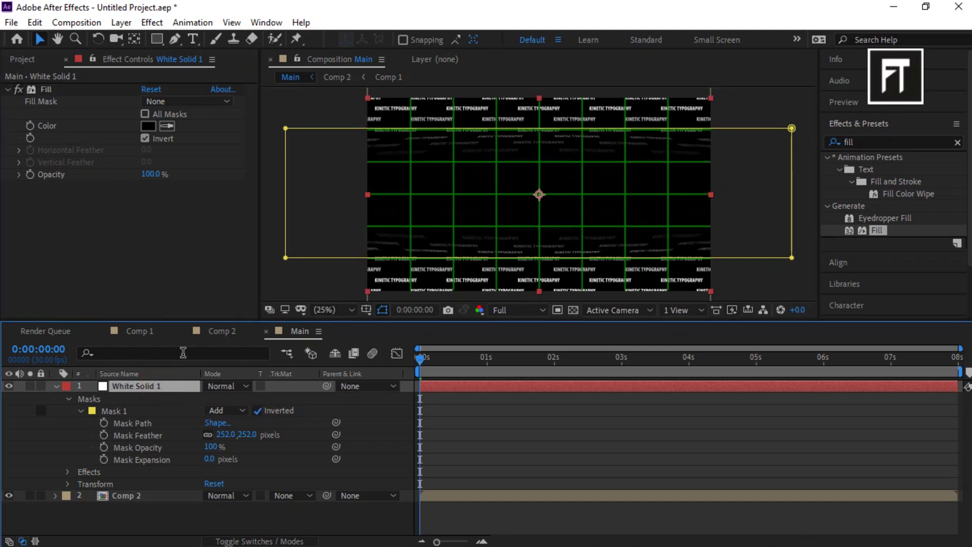
Draw a narrower rectangular Mask 2 across the centre and feather it 250 pixels
click(156, 39)
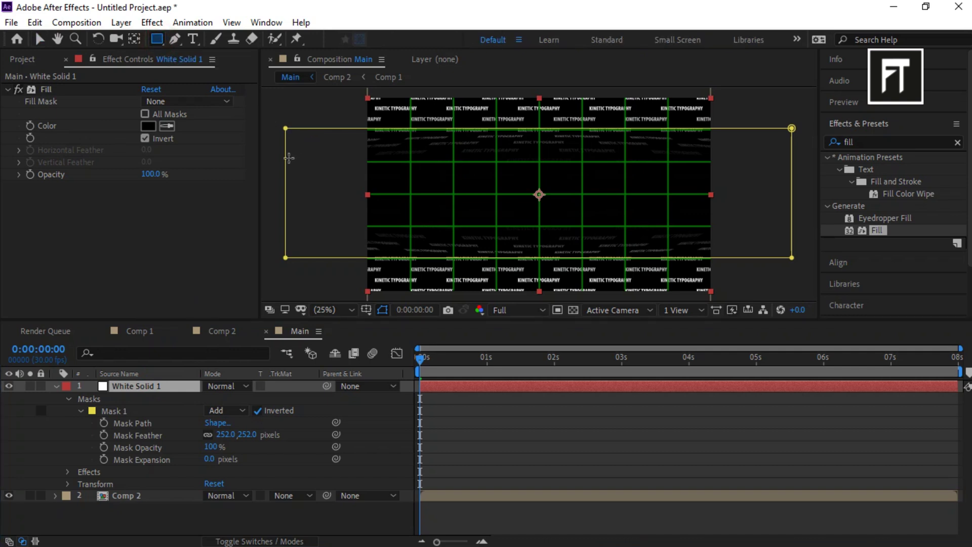
drag(285, 161, 792, 226)
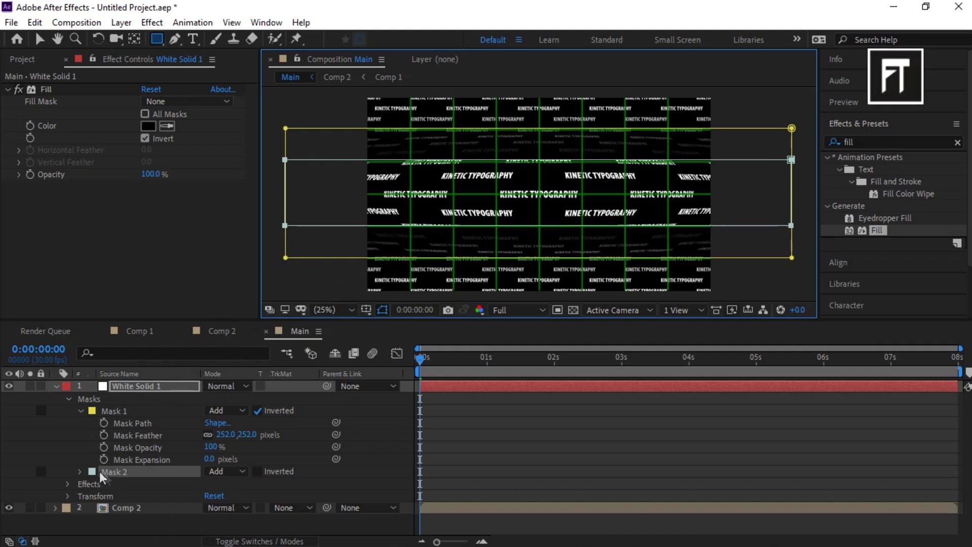
click(81, 411)
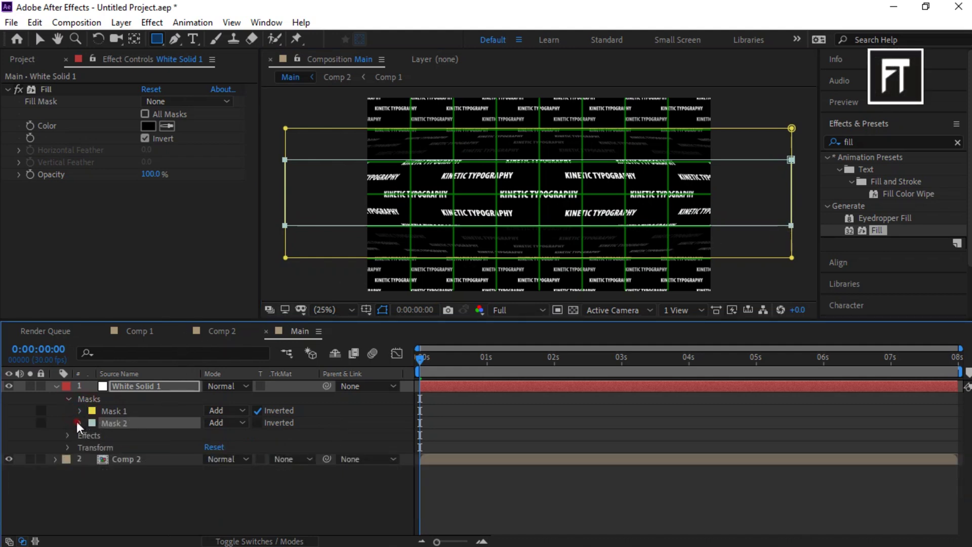
click(80, 423)
click(221, 448)
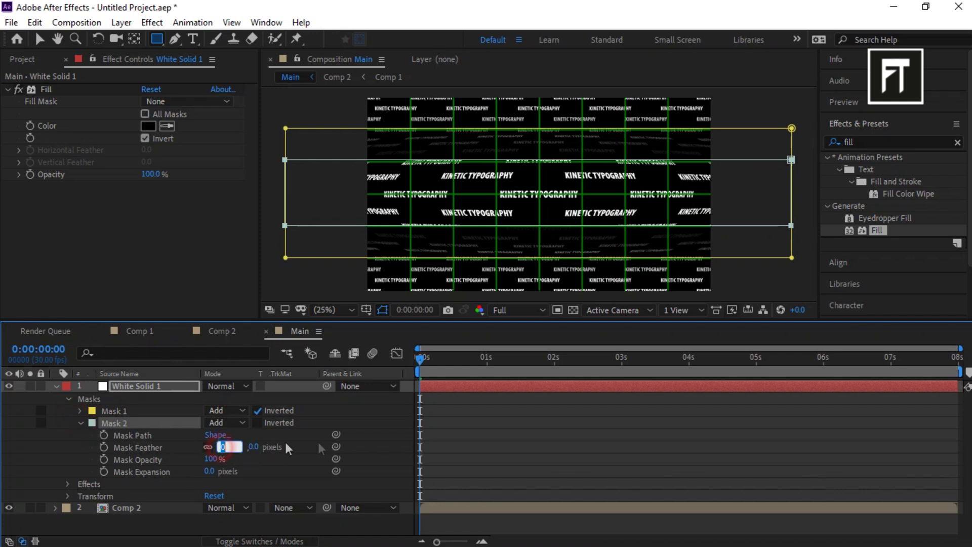
key(Return)
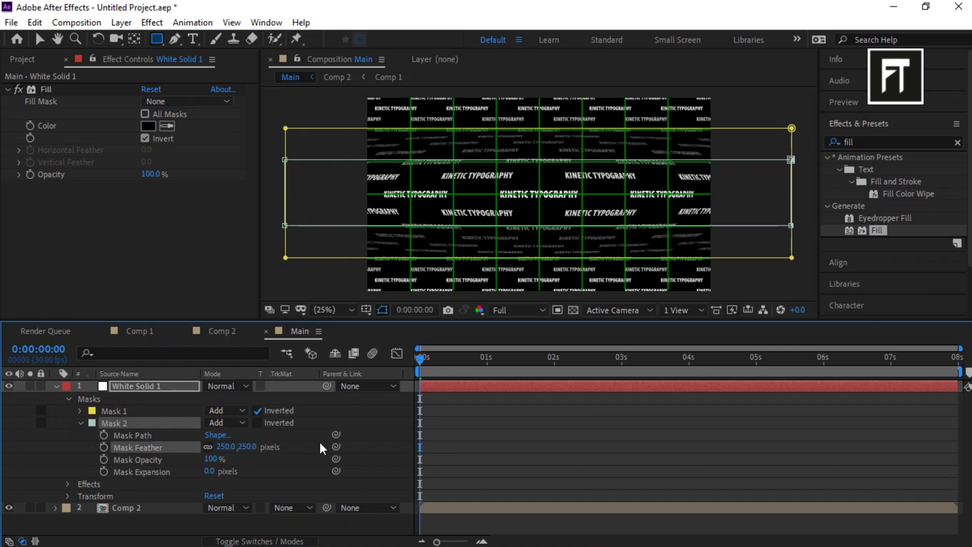
click(81, 423)
Collapse and deselect White Solid 1, then hide the composition grid
click(56, 385)
click(95, 440)
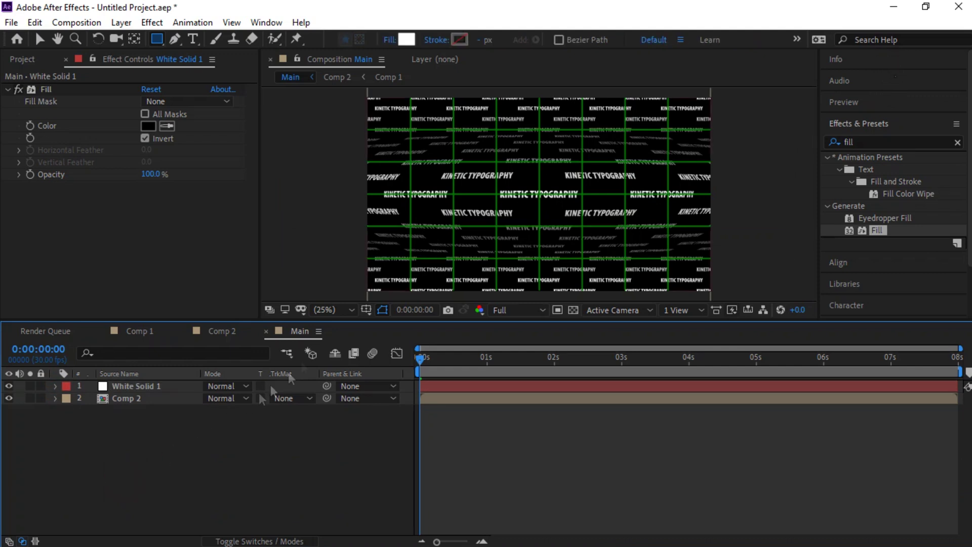
click(367, 310)
click(400, 343)
key(v)
click(855, 123)
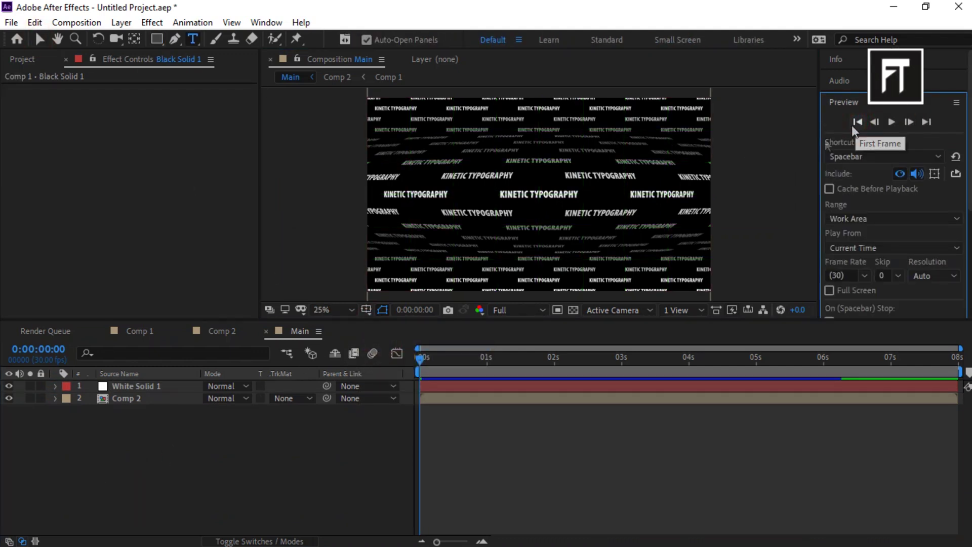
Set White Solid 1's blending mode to Multiply and preview the result
click(217, 386)
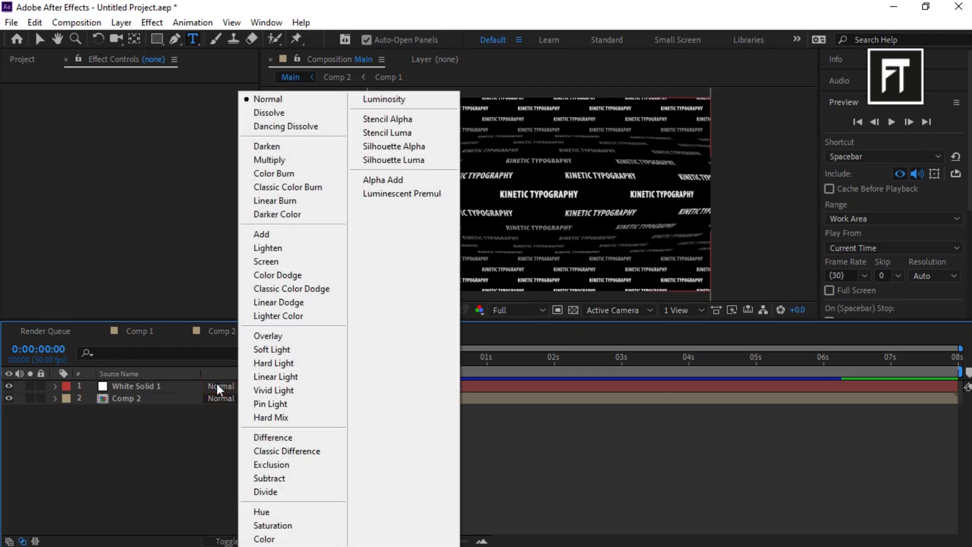
click(291, 161)
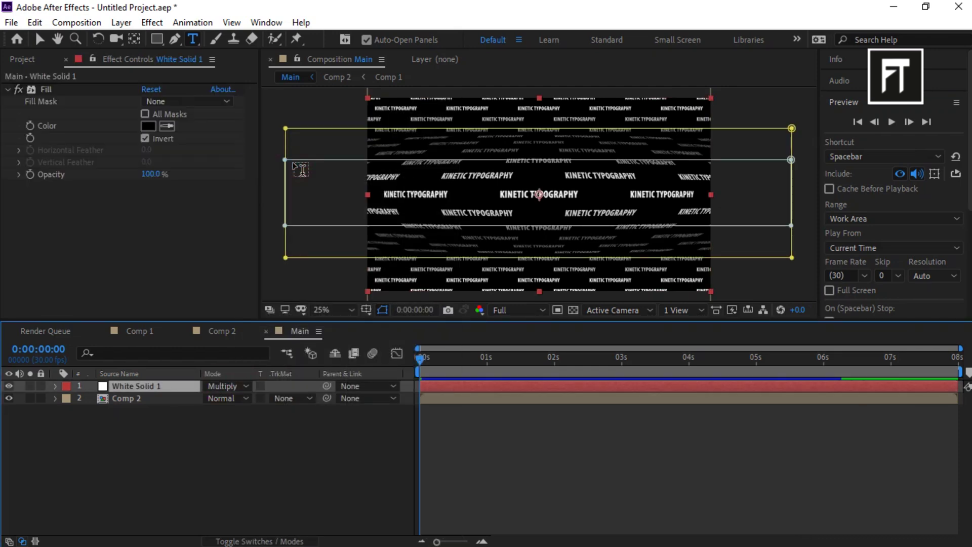
click(294, 445)
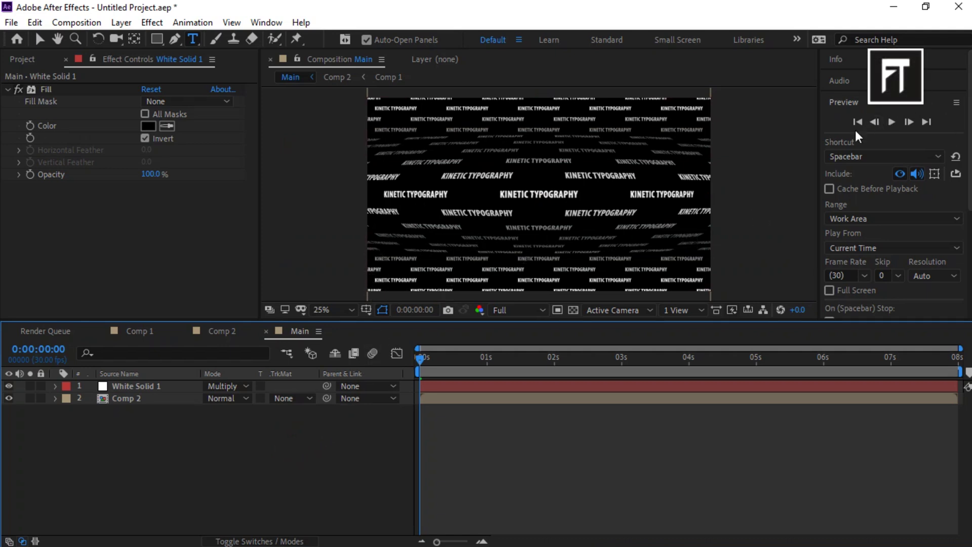
click(892, 122)
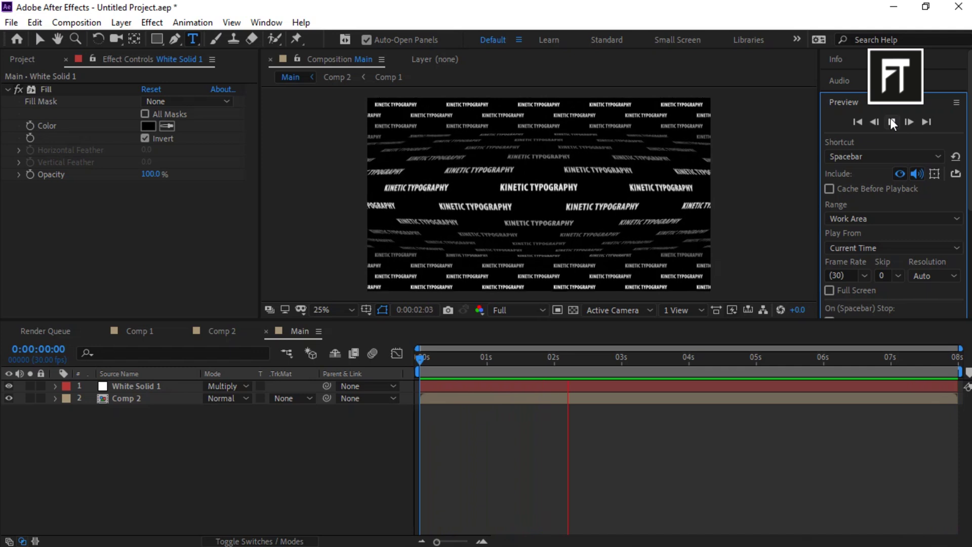
click(892, 122)
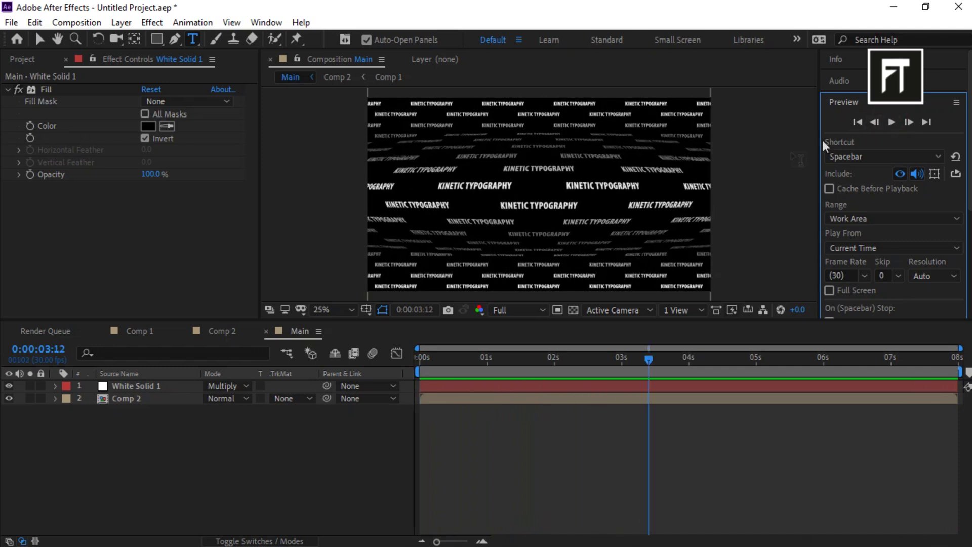
In Comp 1, change the text colour and give Black Solid 1 a white (ffffff) Fill, then return to Main
click(139, 330)
click(147, 386)
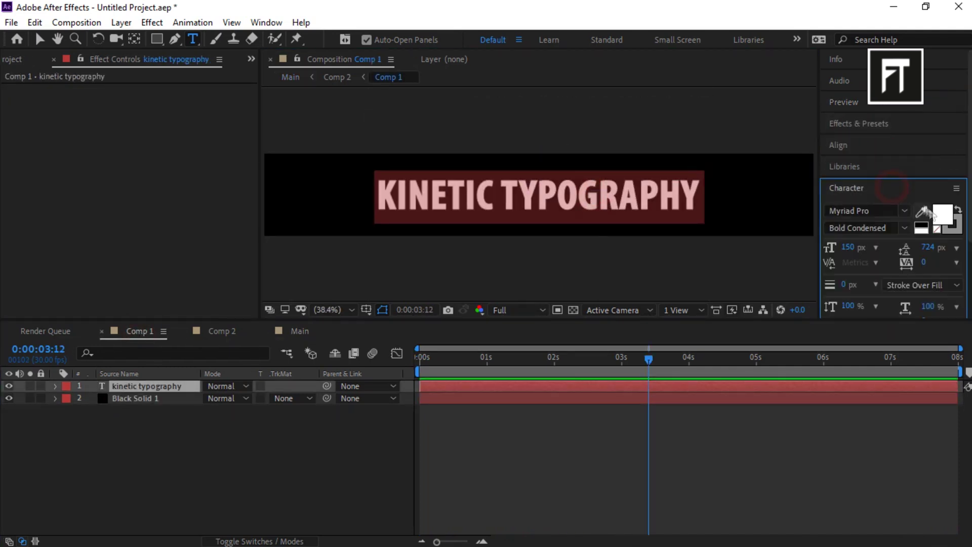
click(932, 214)
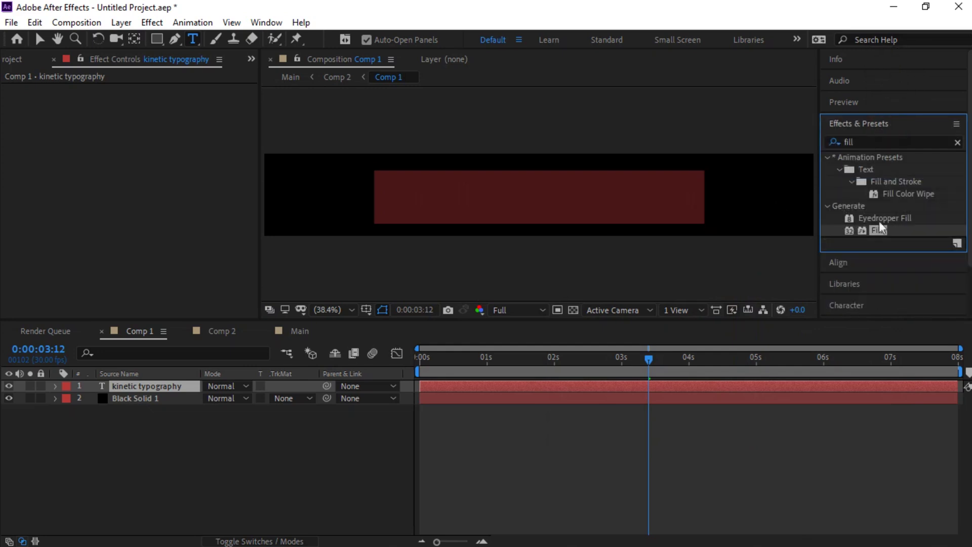
drag(877, 230, 159, 399)
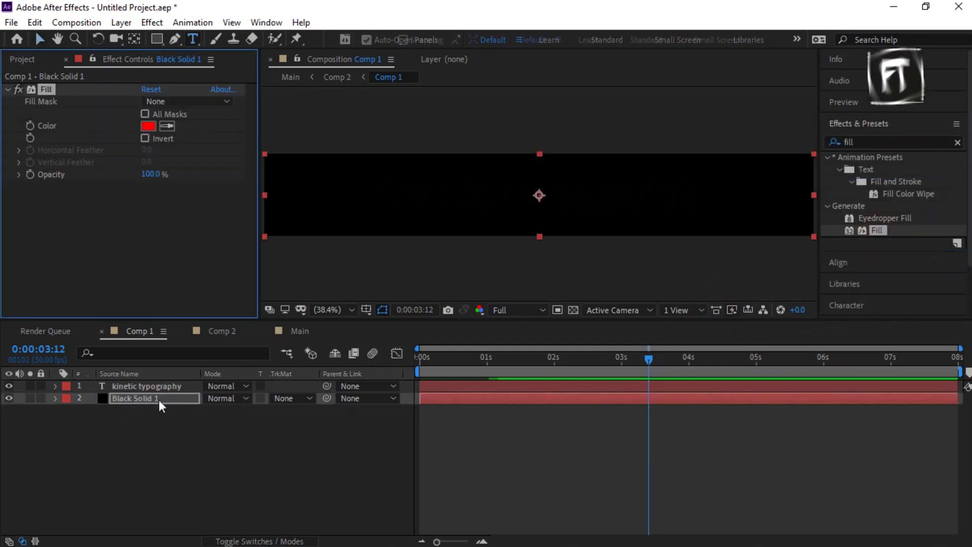
click(148, 126)
text(ffffff)
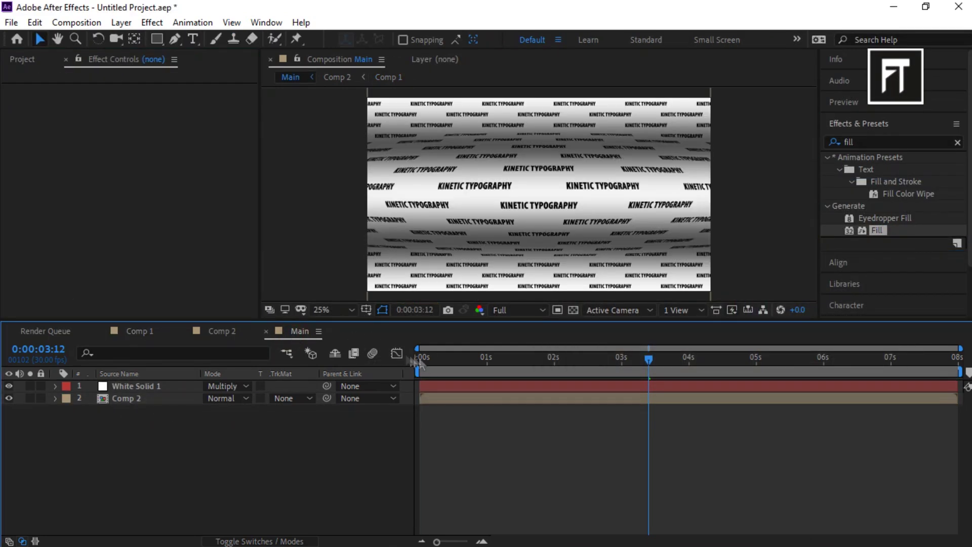
click(418, 361)
click(850, 102)
click(857, 122)
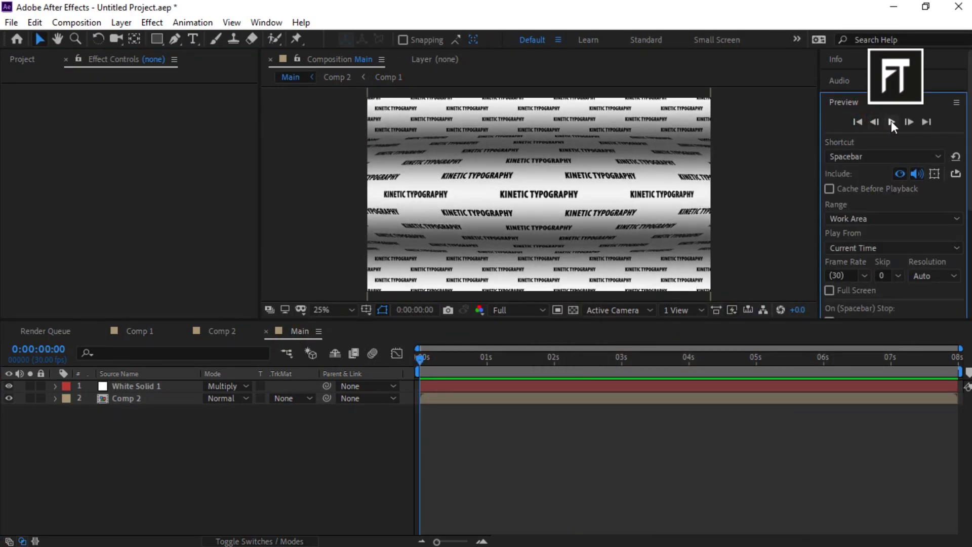